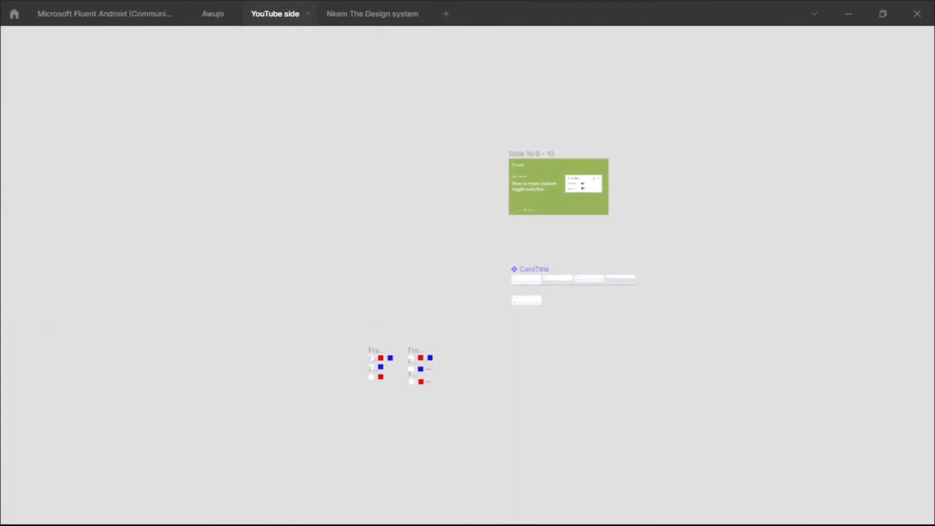
Step: Select the CardTitle instance below the component set and show the hidden interface
scroll(508, 311, "up", 5)
scroll(614, 276, "right", 3)
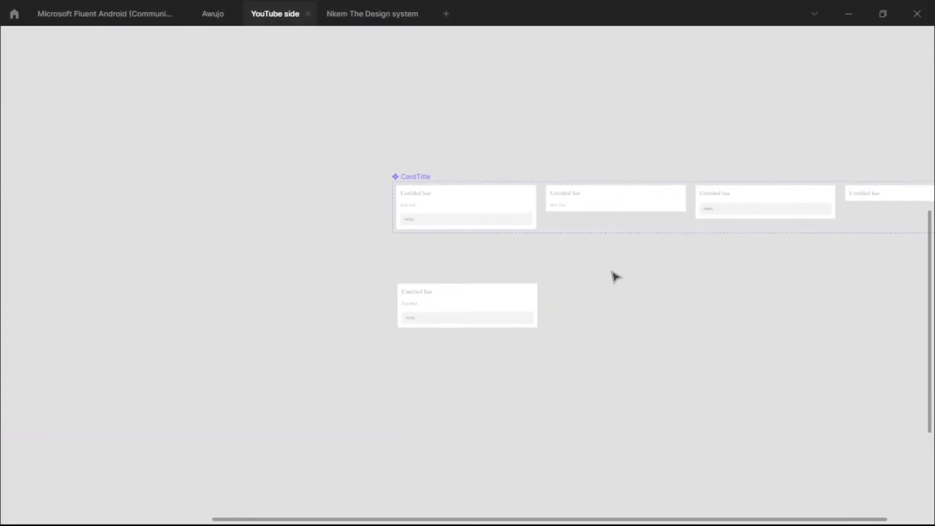
left_click(423, 305)
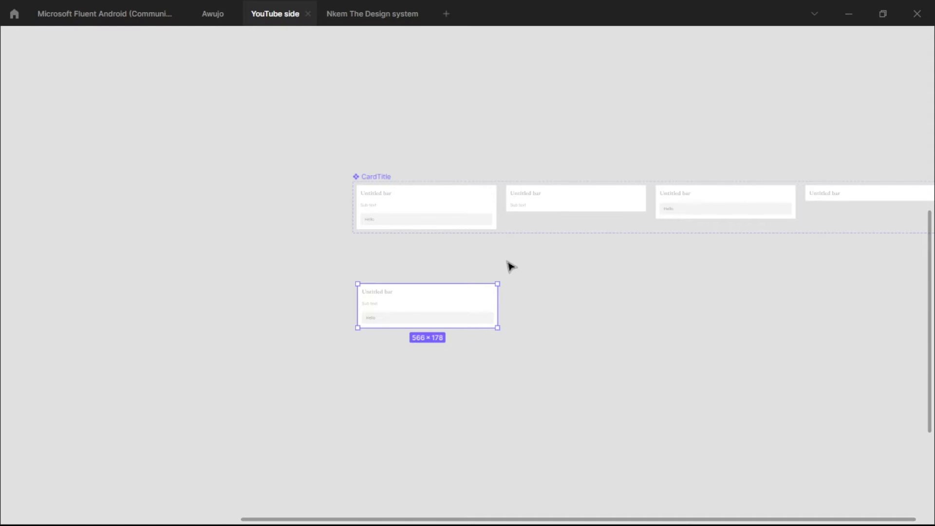
key("ctrl+backslash")
key("ctrl+backslash")
key("ctrl+backslash")
scroll(444, 271, "up", 2)
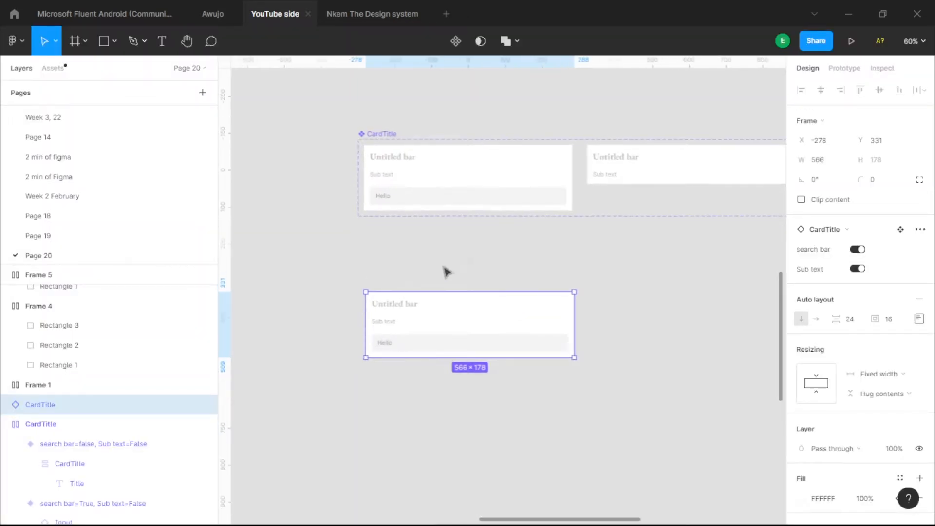
scroll(453, 244, "down", 1)
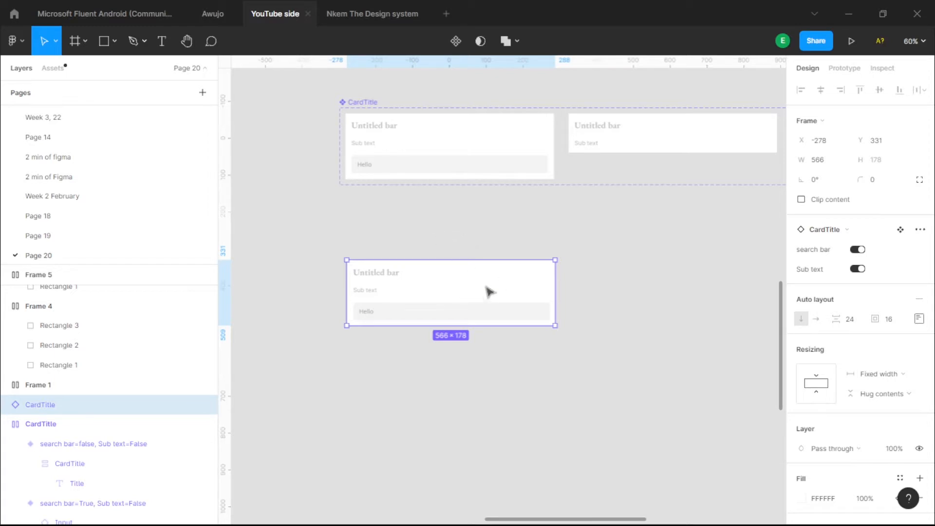
scroll(395, 343, "up", 1)
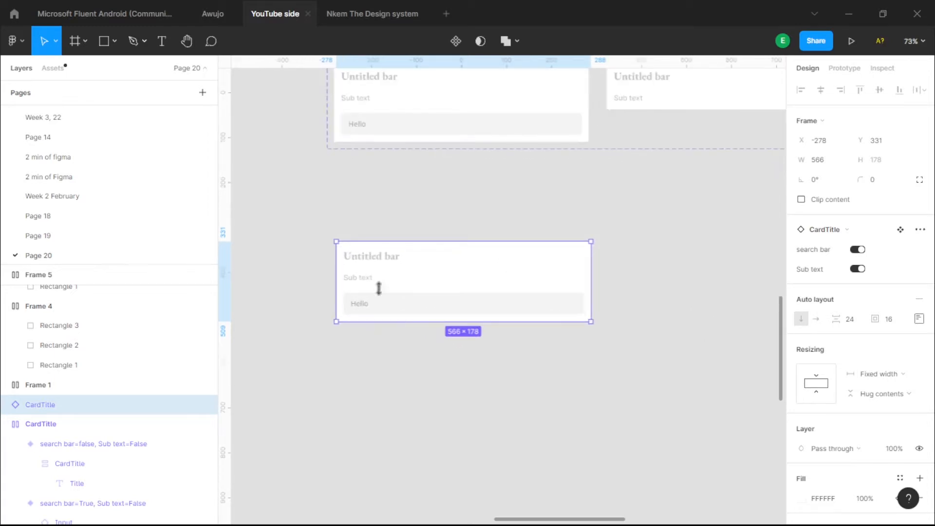
Step: Switch the instance's search bar and Sub text properties off and back on to test each variant
left_click(858, 251)
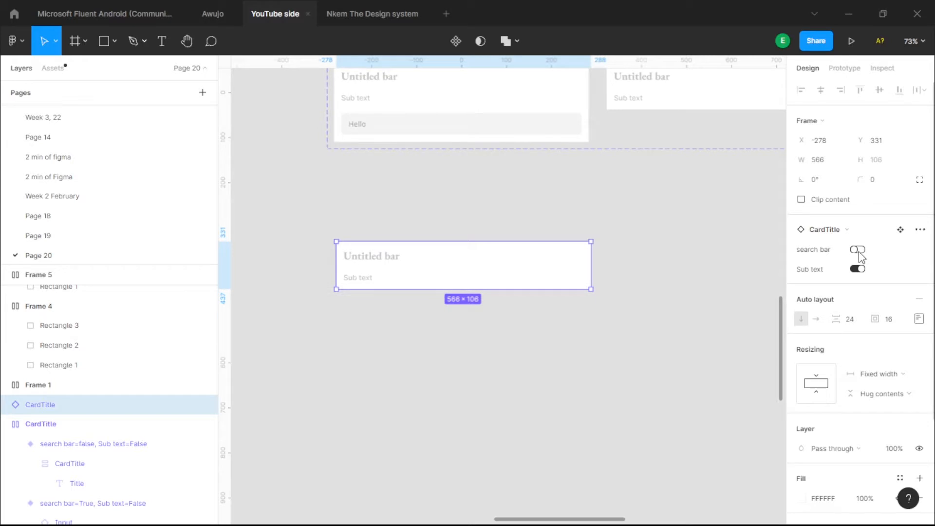
left_click(858, 249)
left_click(858, 269)
left_click(858, 270)
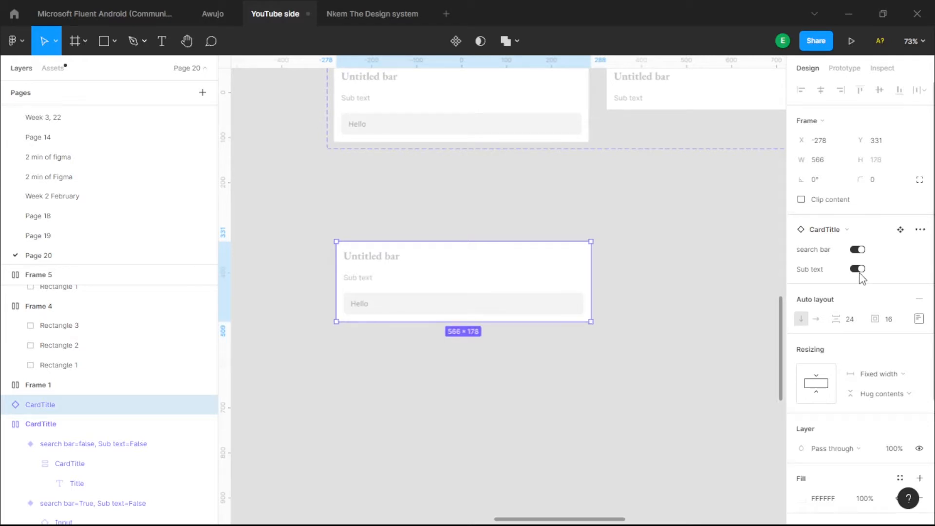
left_click(861, 250)
left_click(861, 250)
left_click(858, 269)
left_click(858, 270)
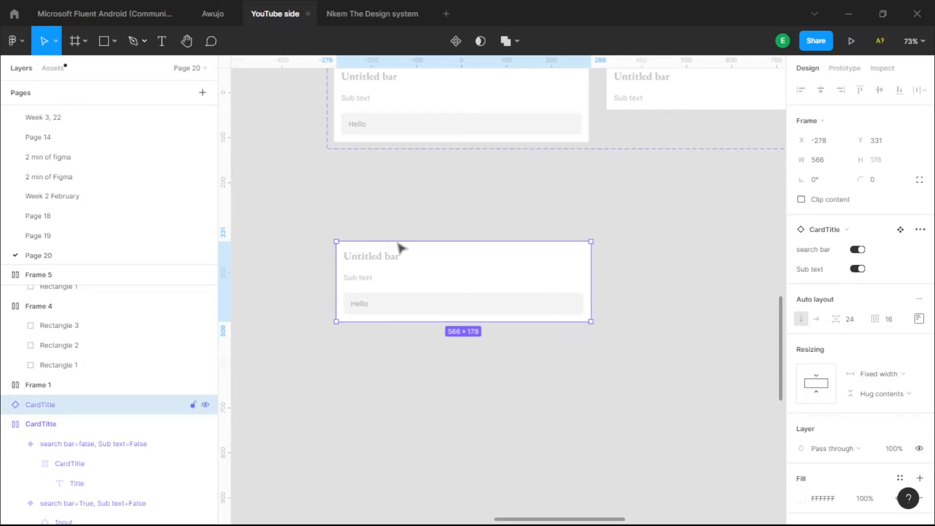
Step: Reselect the CardTitle instance and try its Sub text property off and on once more
left_click(456, 380)
left_click_drag(454, 376, 465, 369)
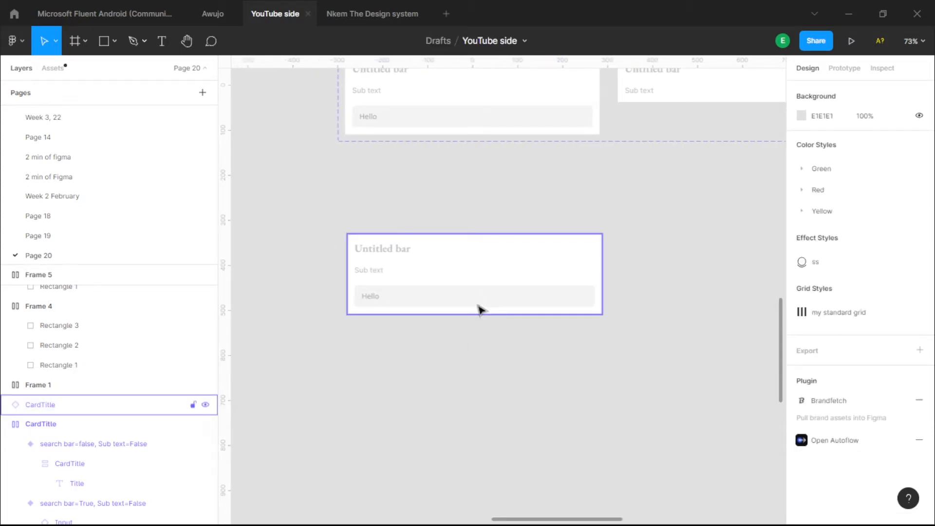
left_click(509, 288)
left_click(858, 270)
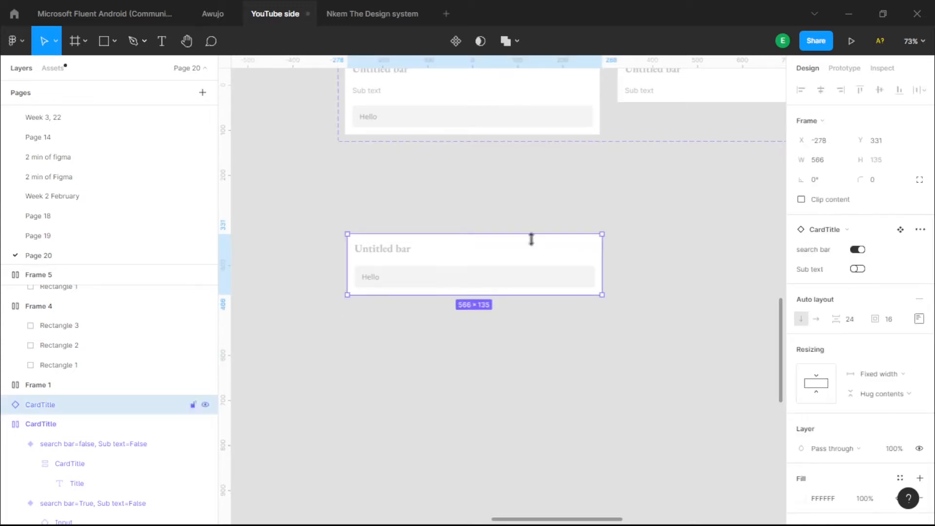
left_click(858, 271)
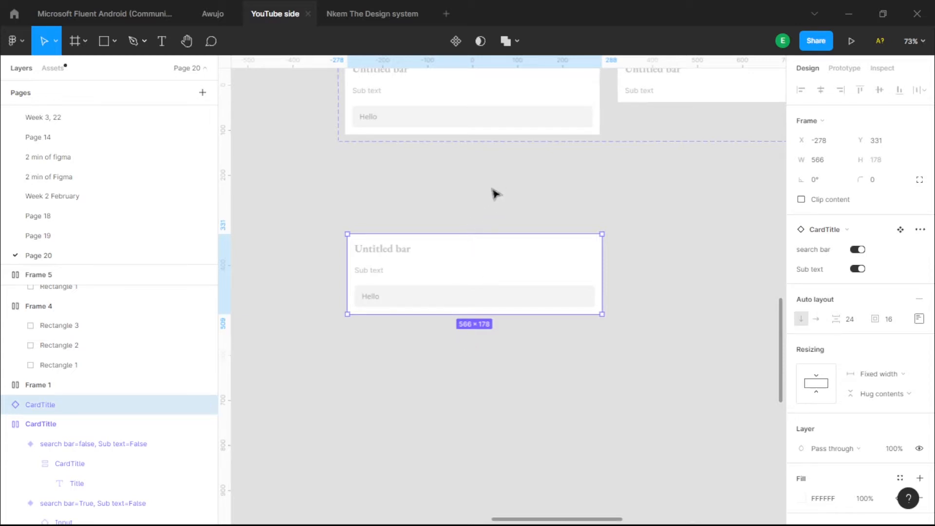
Step: Place a copy of the CardTitle instance in the empty space below the component set and detach the copy from its component
scroll(495, 205, "up", 2)
scroll(495, 247, "down", 5)
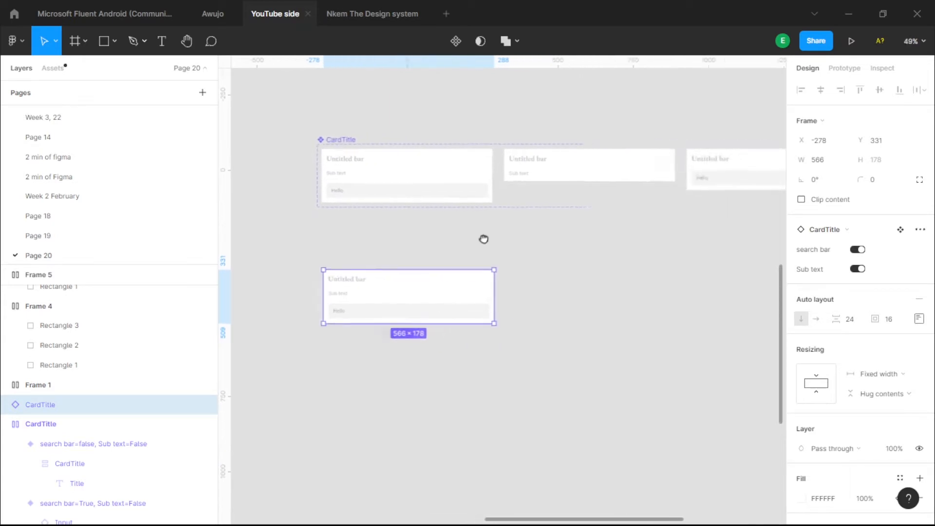
scroll(329, 140, "down", 1)
scroll(327, 135, "up", 4)
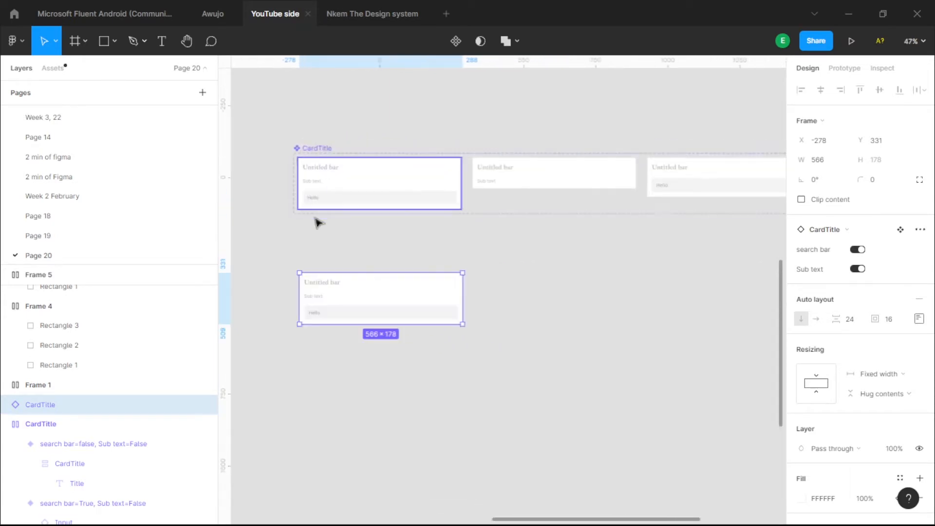
left_click_drag(329, 213, 366, 210)
left_click_drag(580, 321, 642, 276)
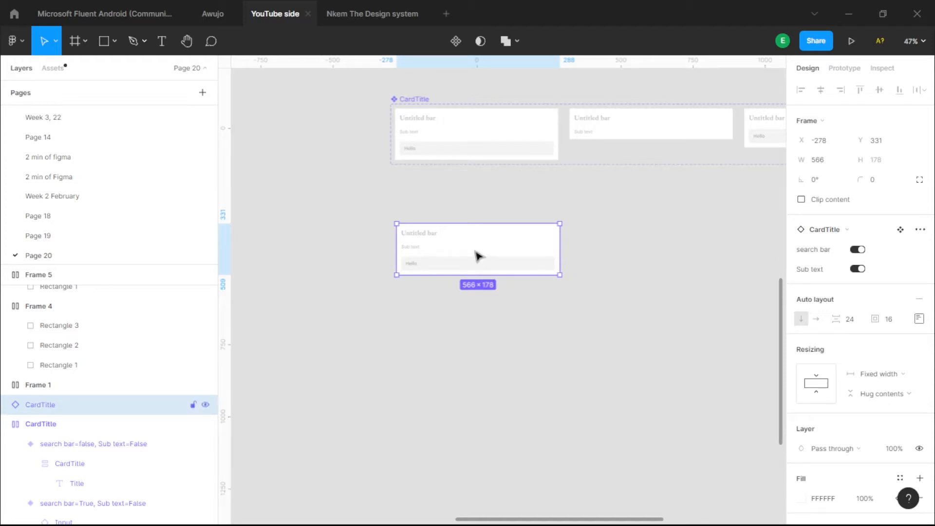
left_click_drag(479, 246, 453, 424)
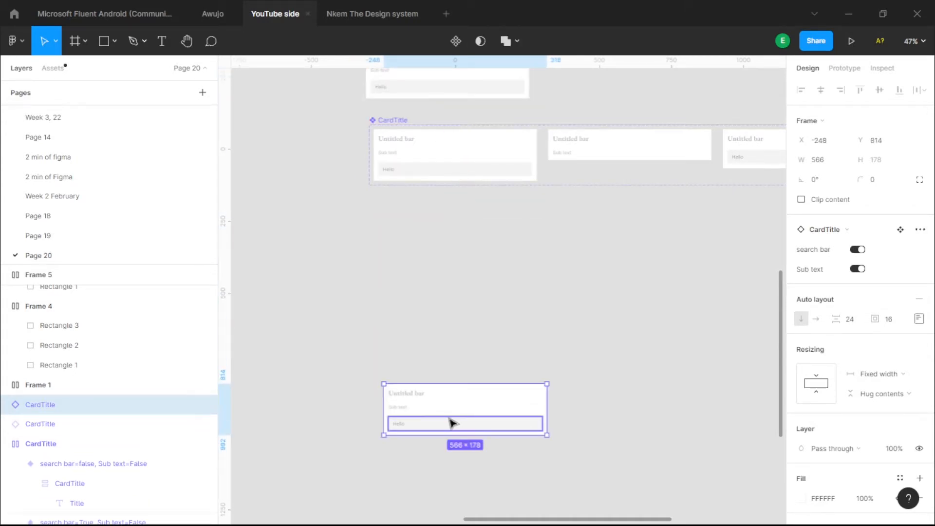
key("ctrl+alt+b")
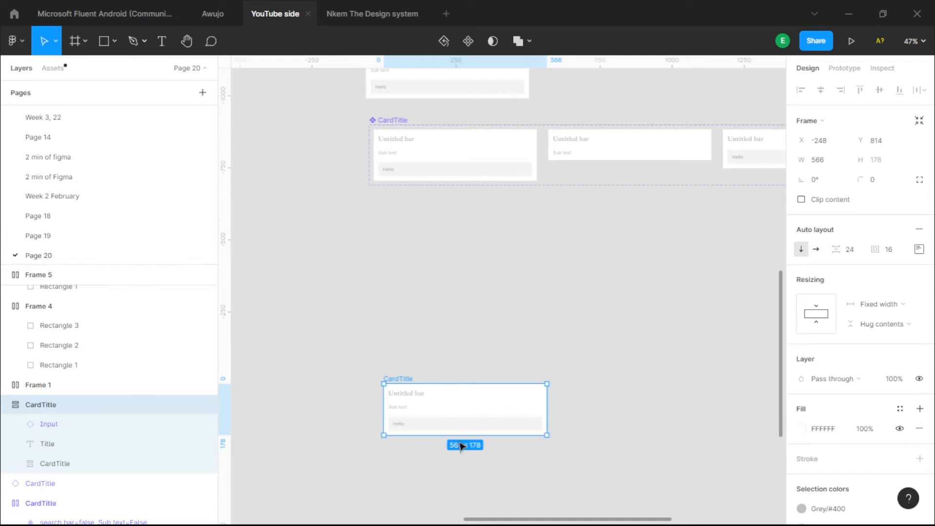
Step: Move the detached CardTitle frame to about X -215, Y 982 and keep it selected
scroll(453, 429, "down", 3)
scroll(451, 293, "down", 1, "ctrl")
left_click(452, 326)
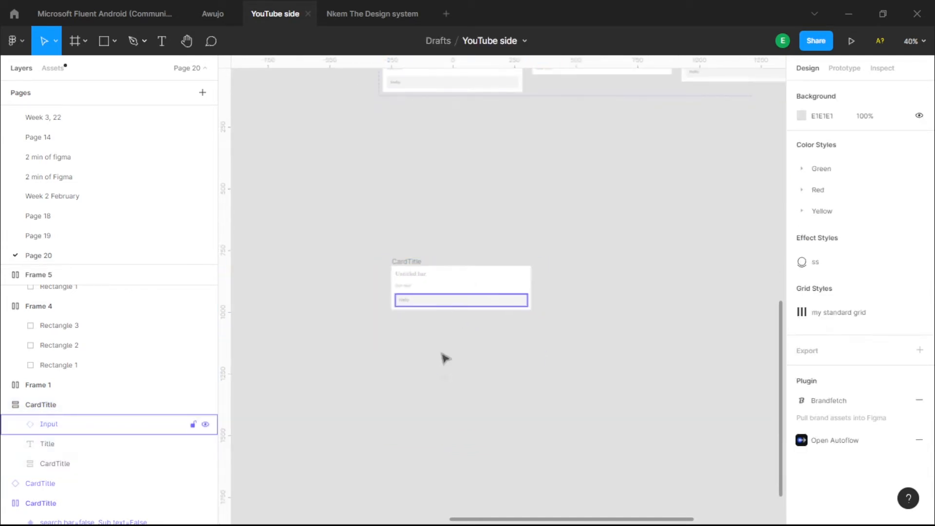
scroll(468, 373, "down", 1)
scroll(454, 275, "up", 5, "ctrl")
scroll(469, 159, "down", 2, "ctrl")
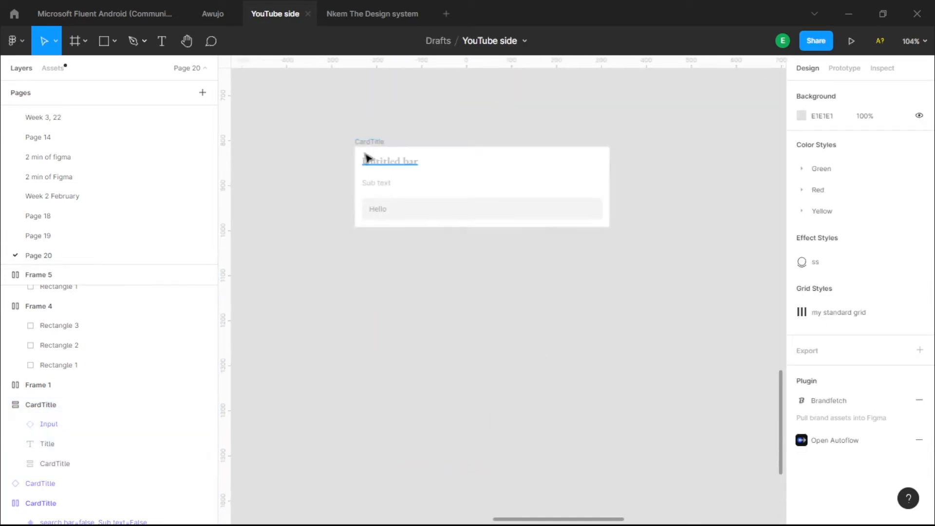
left_click(374, 151)
scroll(384, 214, "up", 3)
left_click(454, 225)
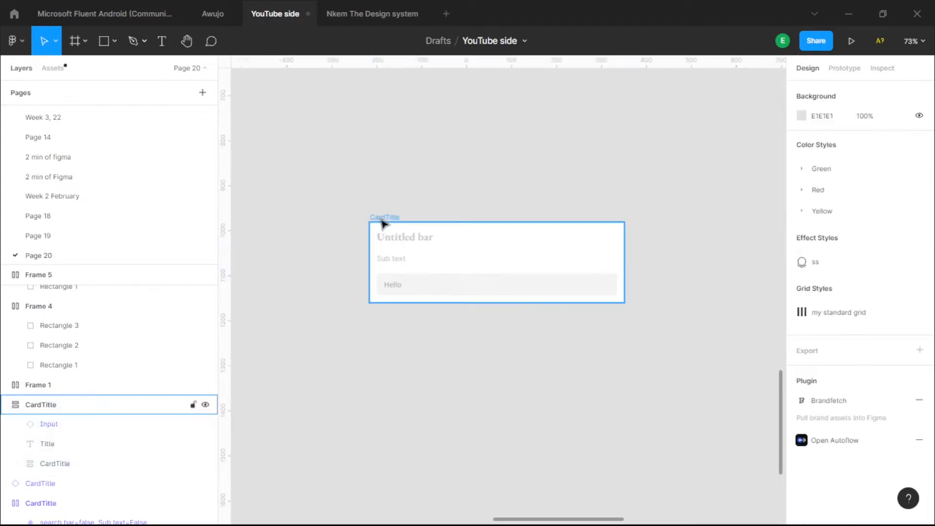
left_click(382, 219)
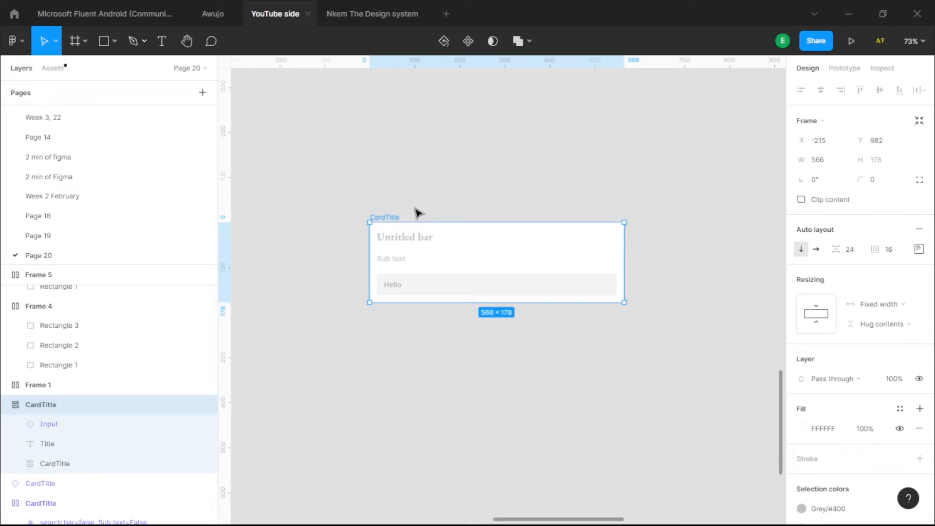
Step: Duplicate the detached CardTitle frame three times to form a row of four cards
scroll(472, 188, "down", 1)
key("ctrl+d")
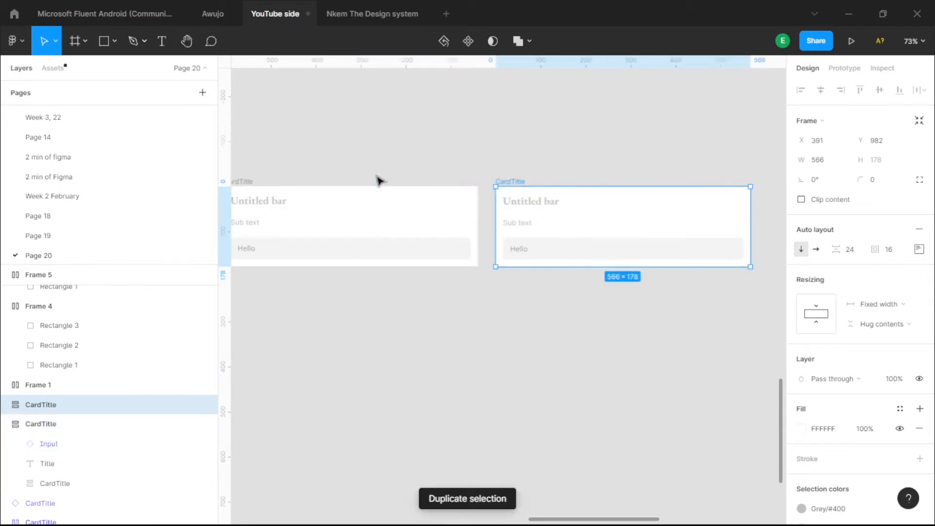
scroll(549, 166, "down", 3)
key("ctrl+d")
key("ctrl+d")
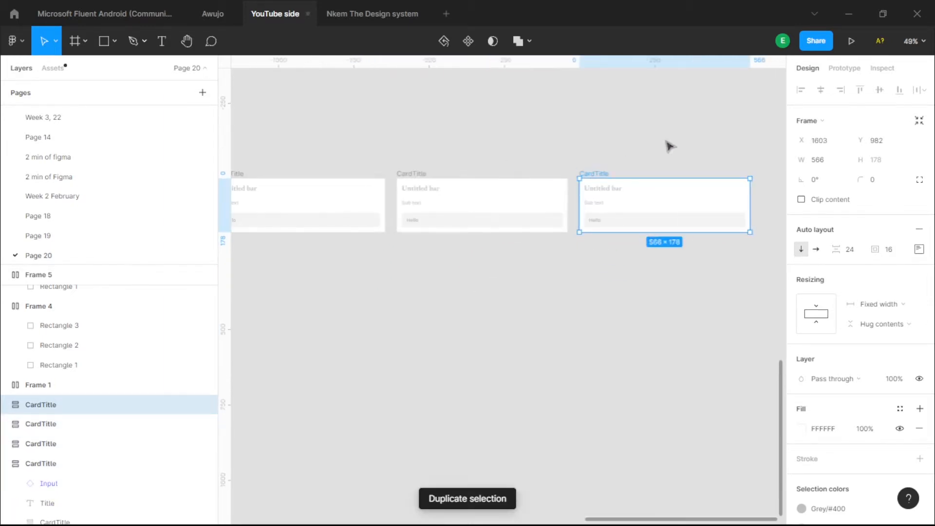
Step: Try to remove the Hello input field from the second card in the row
scroll(672, 147, "down", 1)
left_click_drag(287, 232, 484, 240)
scroll(314, 207, "up", 5)
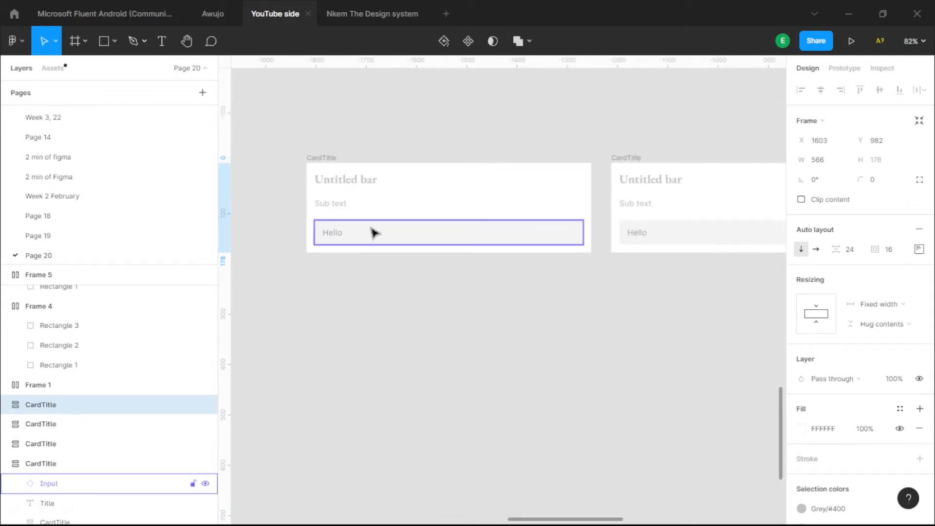
left_click_drag(404, 299, 370, 323)
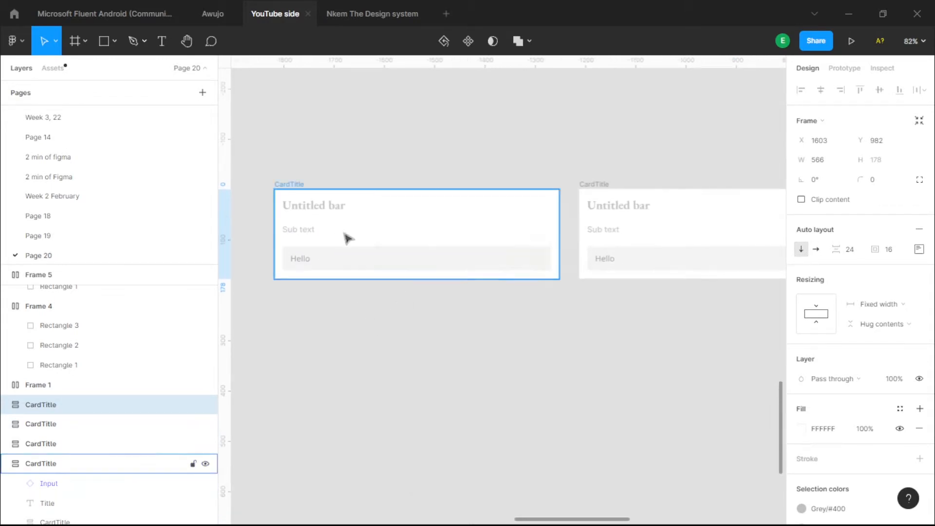
scroll(360, 238, "down", 1)
left_click_drag(617, 239, 550, 251)
scroll(549, 252, "up", 1)
left_click(576, 273)
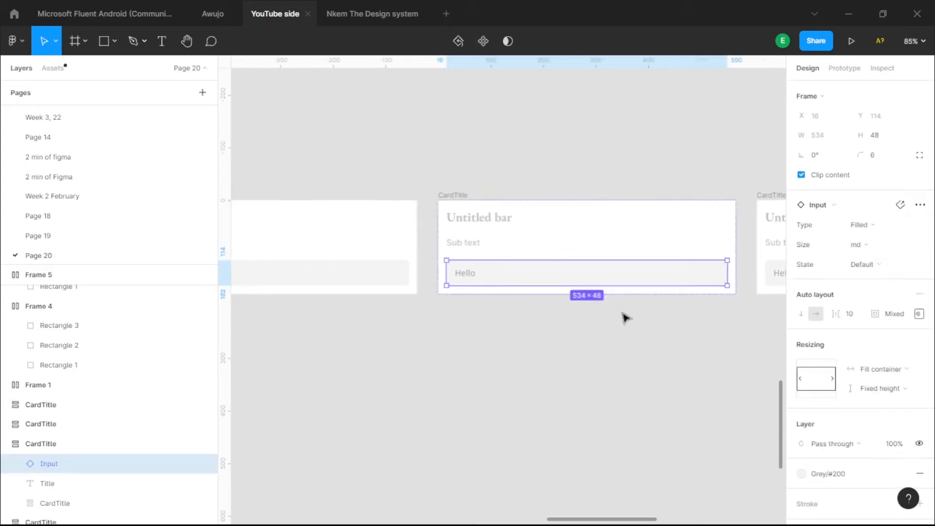
left_click(629, 319)
left_click_drag(699, 324, 578, 307)
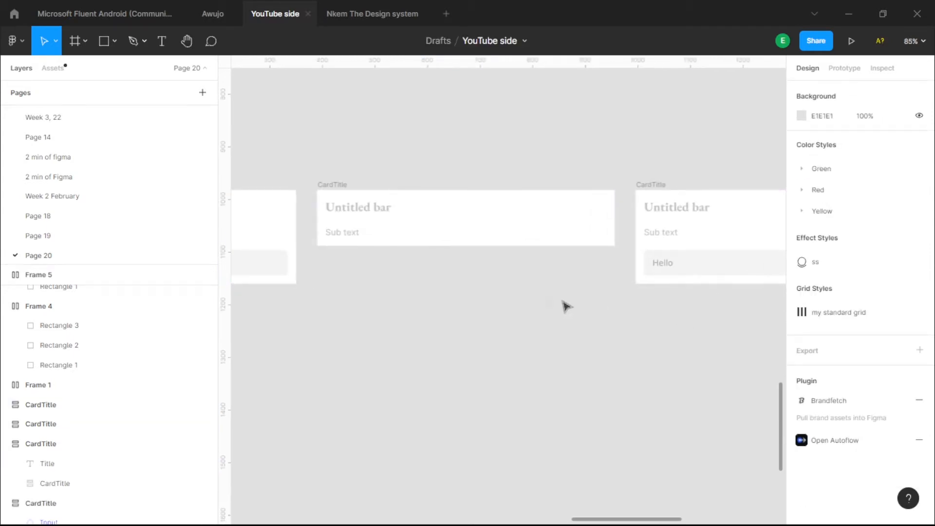
left_click(467, 265)
Step: Delete the Sub text line from the second card and the Hello input field from the third card
left_click(387, 238)
left_click(363, 235)
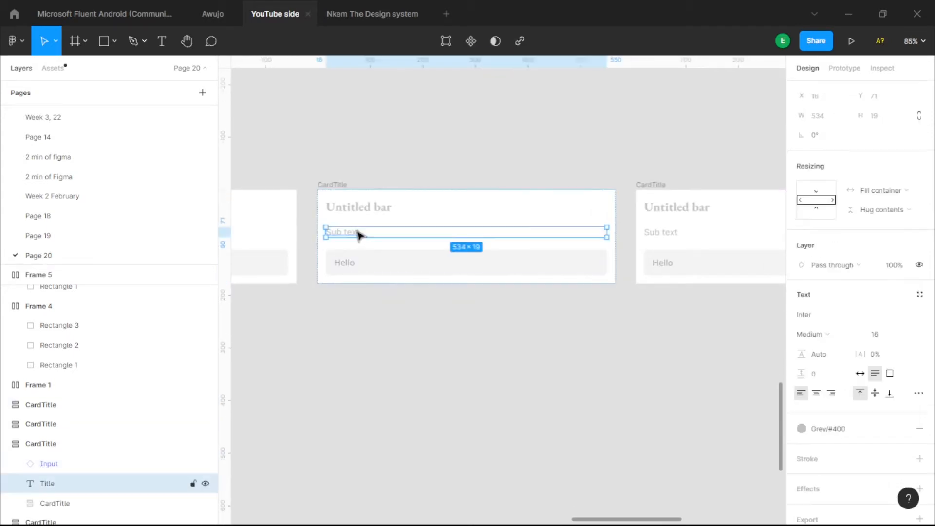
key("Delete")
left_click_drag(467, 313, 360, 305)
key("ctrl+z")
left_click(549, 282)
key("Delete")
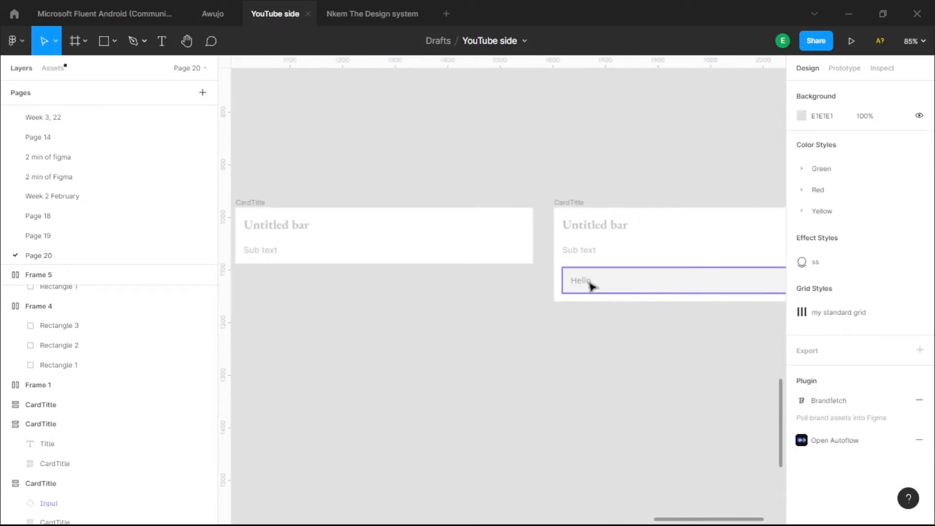
Step: Delete the Hello input field and the Sub text line from the fourth card, keeping only its title
left_click(616, 273)
key("Delete")
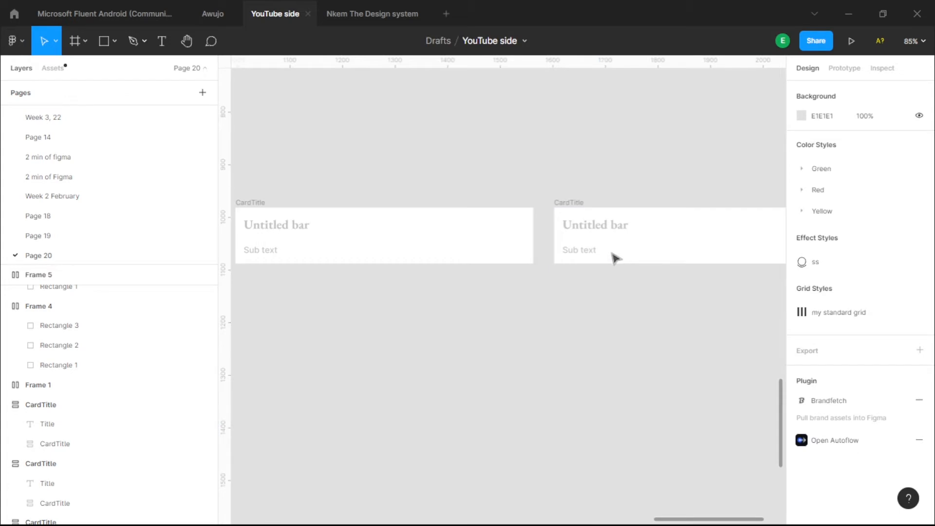
left_click(576, 254)
key("Delete")
left_click_drag(429, 287, 605, 300)
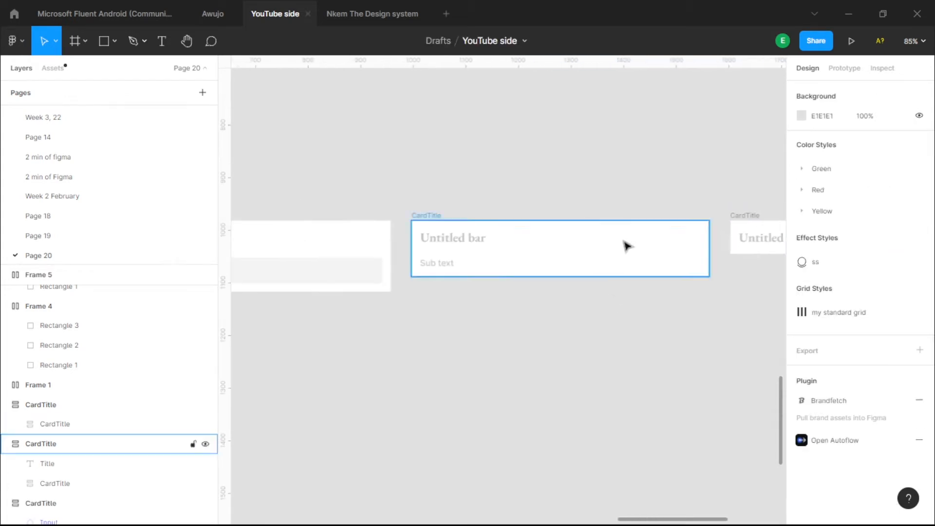
Step: Turn the first CardTitle frame, with title, Sub text and input field, into a component
scroll(627, 246, "down", 3)
left_click_drag(443, 309, 670, 282)
scroll(341, 229, "right", 3)
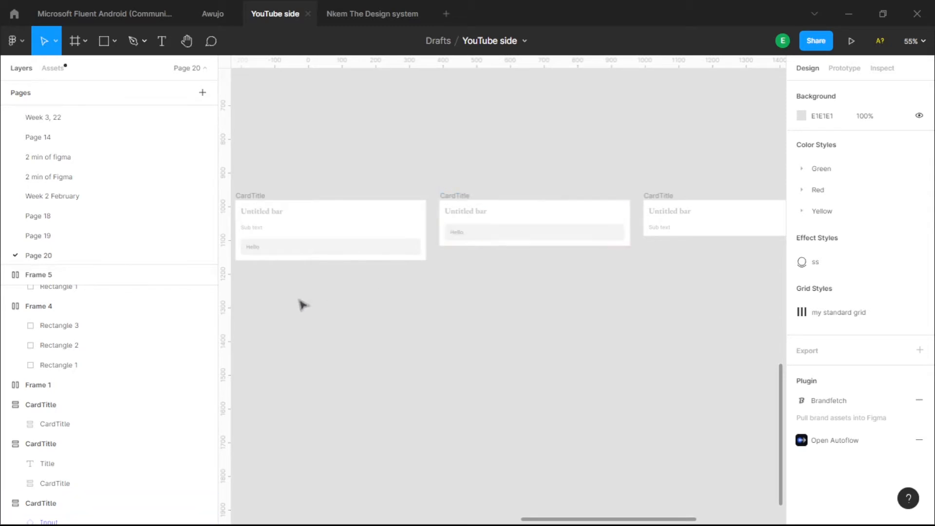
scroll(438, 271, "right", 6)
left_click_drag(555, 272, 592, 292)
scroll(586, 265, "down", 1)
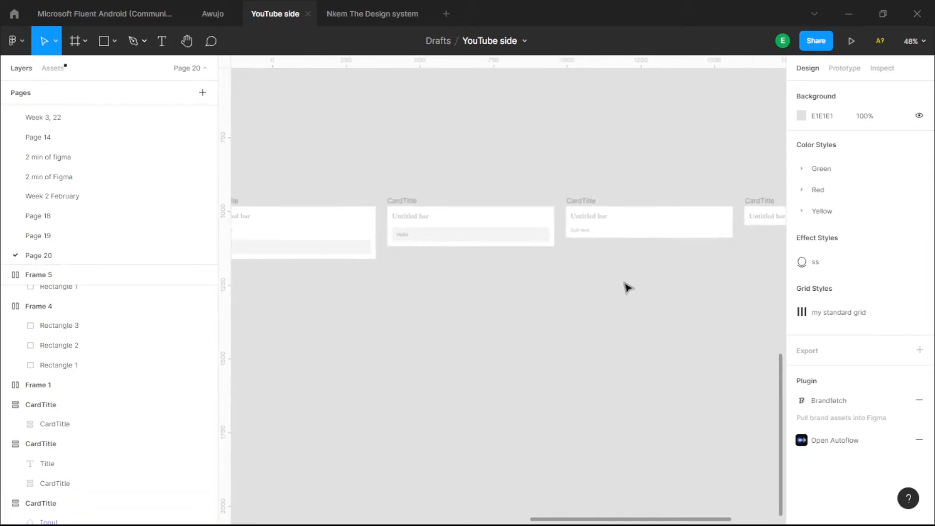
scroll(625, 287, "down", 1)
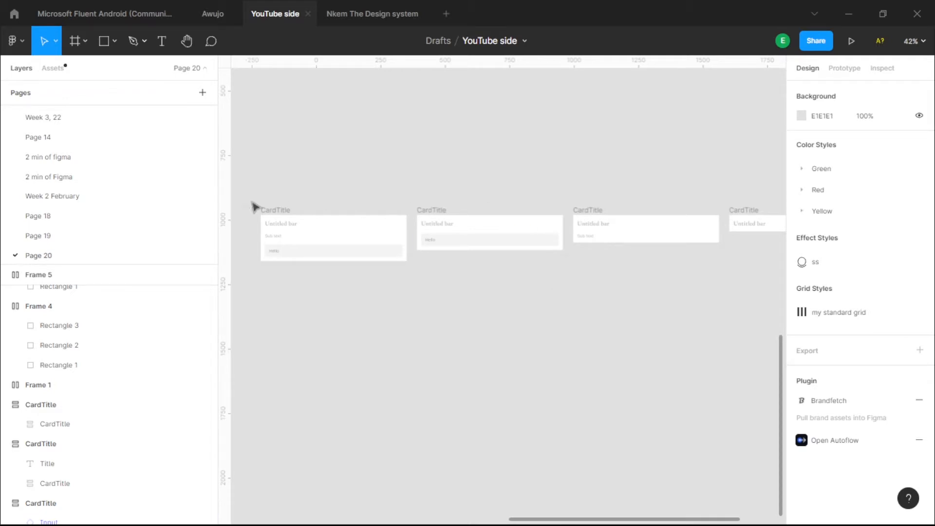
left_click(336, 224)
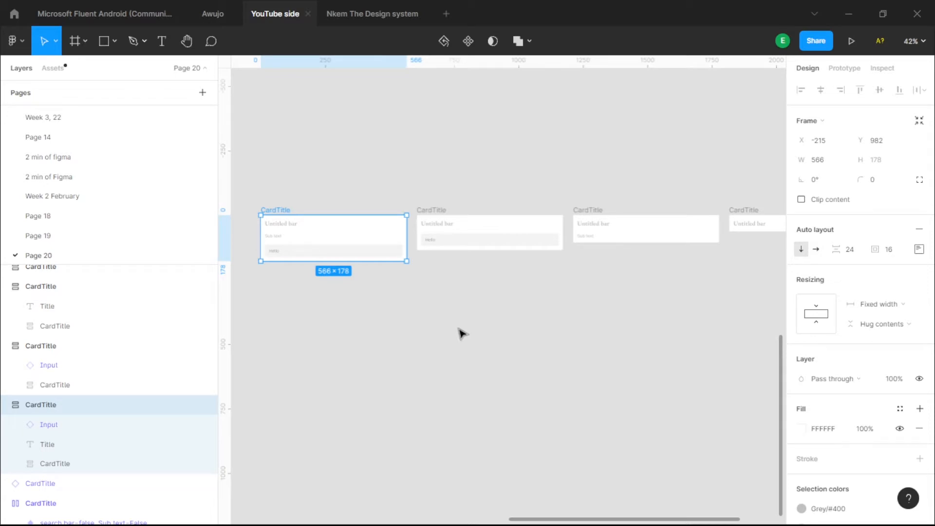
key("ctrl+alt+k")
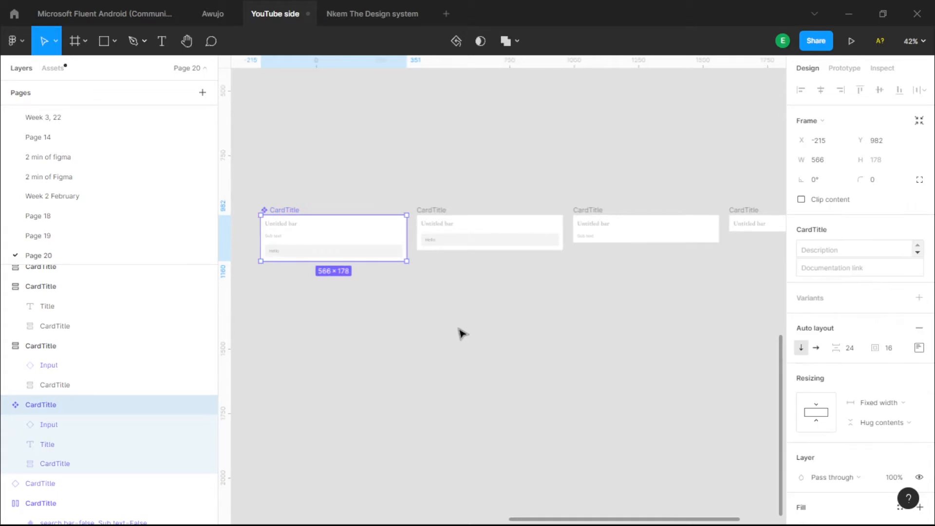
Step: Turn the second, third and fourth CardTitle frames in the row into separate components
left_click(438, 209)
key("ctrl+alt+k")
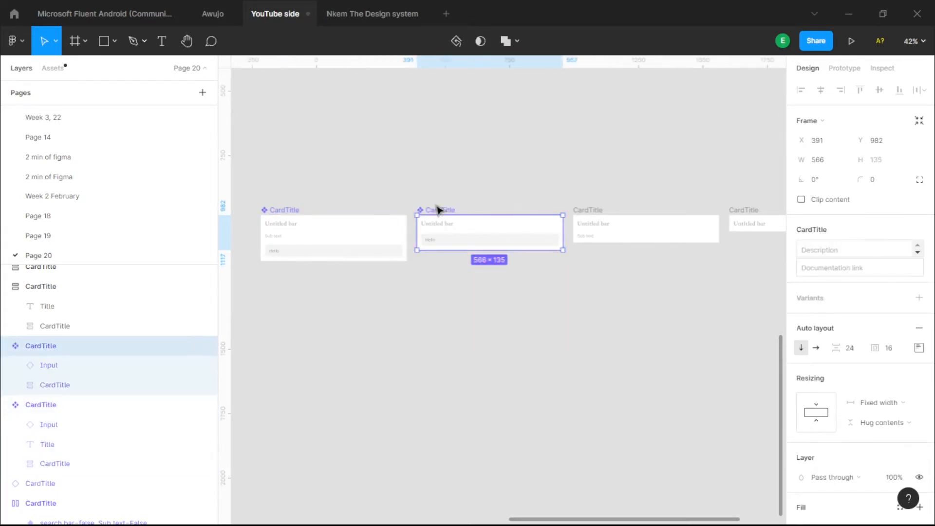
left_click(596, 217)
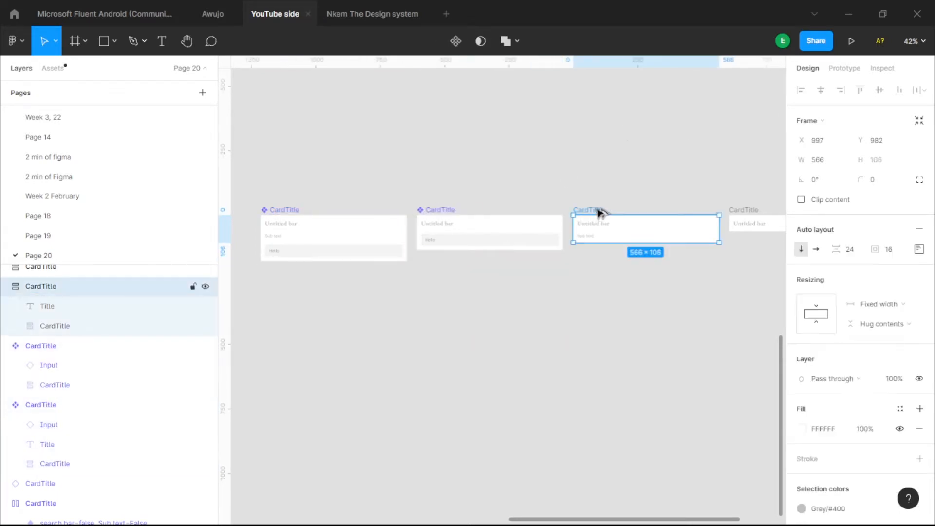
key("ctrl+alt+k")
left_click(748, 213)
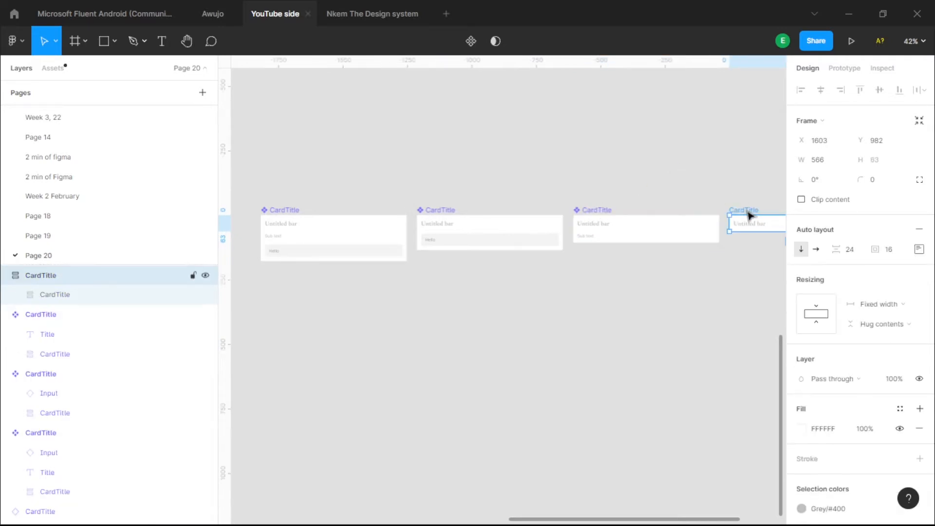
key("ctrl+alt+k")
Step: Combine the four CardTitle components into one component set as variants
scroll(511, 182, "down", 3)
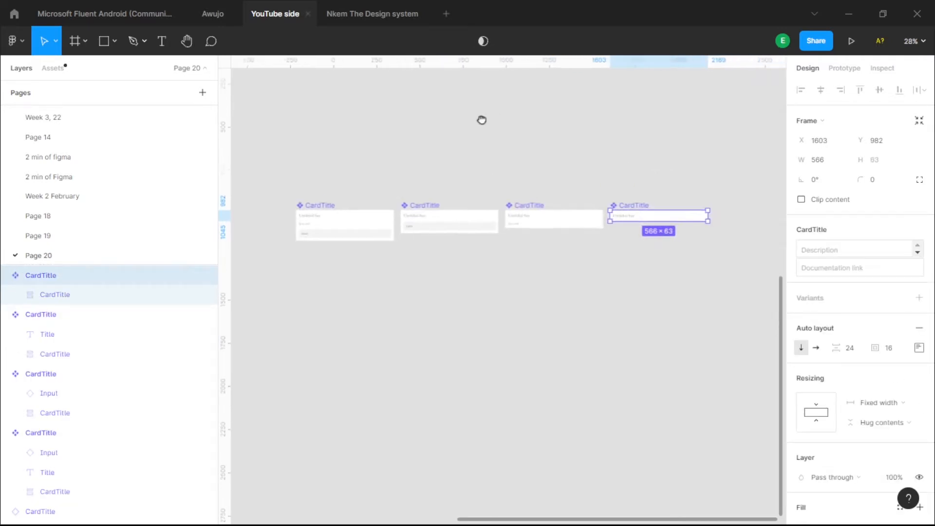
left_click(236, 161)
left_click_drag(273, 165, 761, 279)
left_click(827, 278)
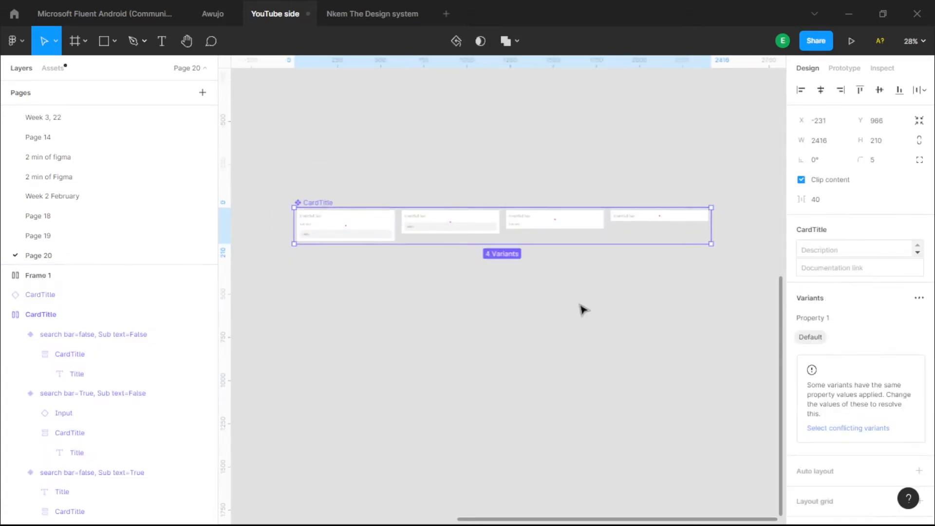
Step: Undo the variant combination and the four component creations, back to plain CardTitle frames
key("ctrl+z")
key("ctrl+z")
key("ctrl+z")
key("ctrl+z")
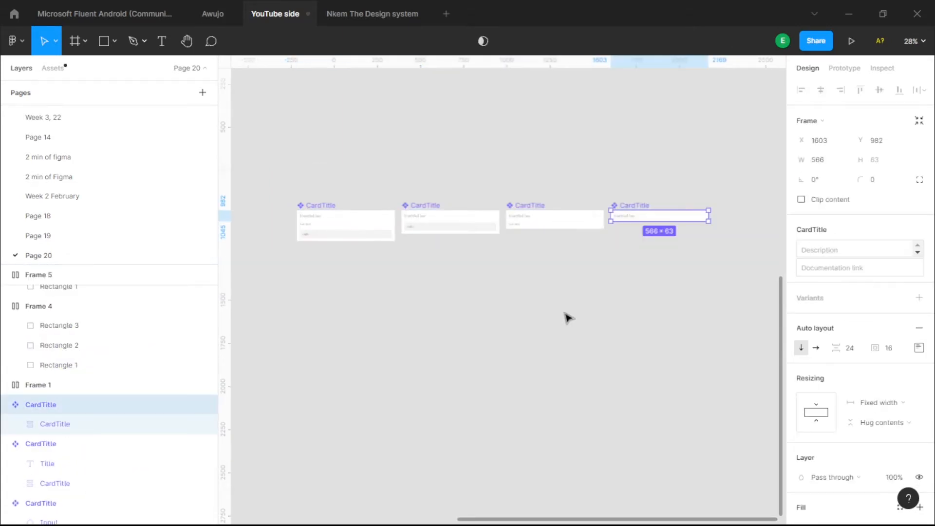
key("ctrl+z")
key("ctrl+z")
key("ctrl+z")
key("ctrl+z")
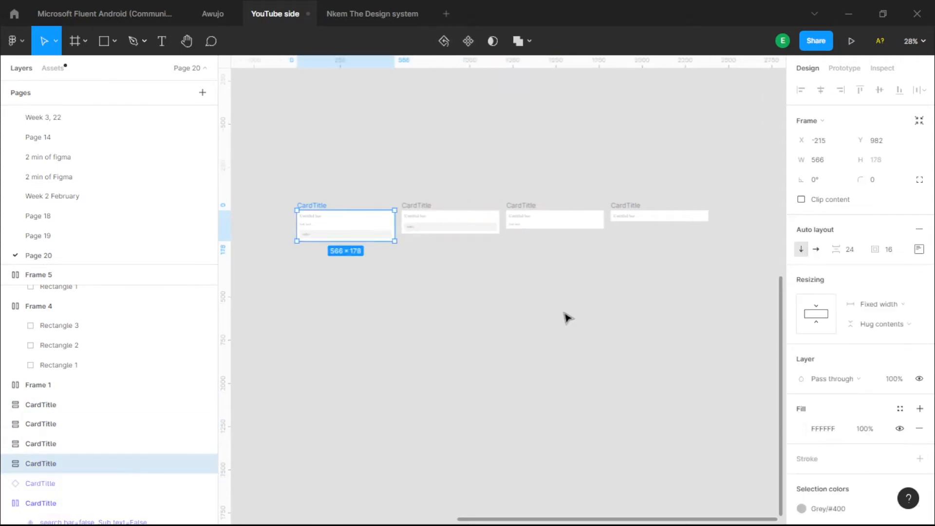
Step: Try to create components from all four selected CardTitle frames at once, and undo the resulting single component
left_click(259, 185)
left_click_drag(668, 266, 735, 257)
key("ctrl+alt+k")
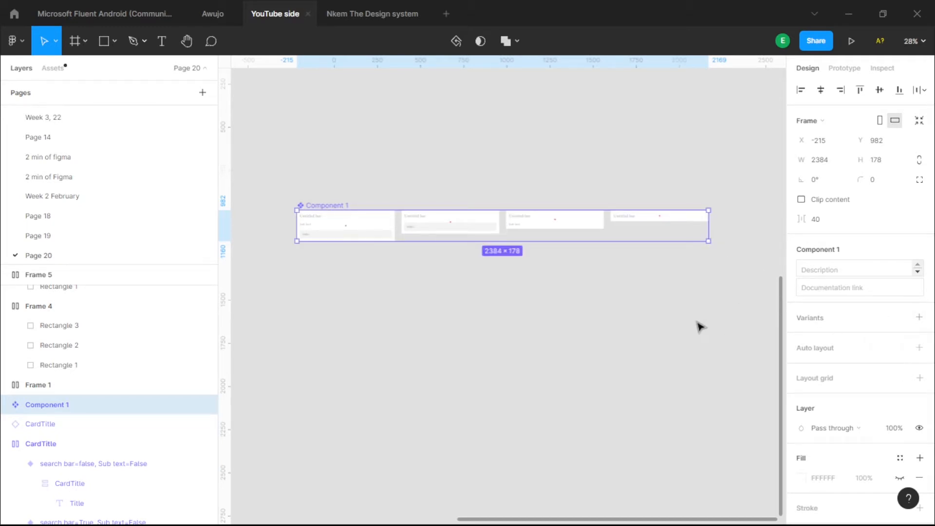
key("ctrl+z")
key("ctrl+z")
key("ctrl+z")
key("ctrl+z")
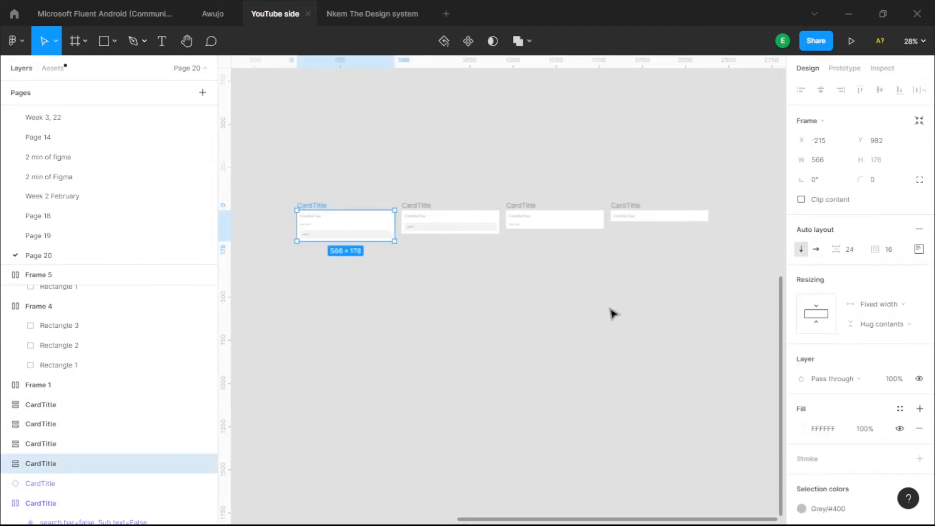
Step: Step back through the edit history to the single original CardTitle frame with title, Sub text and input field
key("ctrl+shift+z")
key("ctrl+shift+z")
key("ctrl+shift+z")
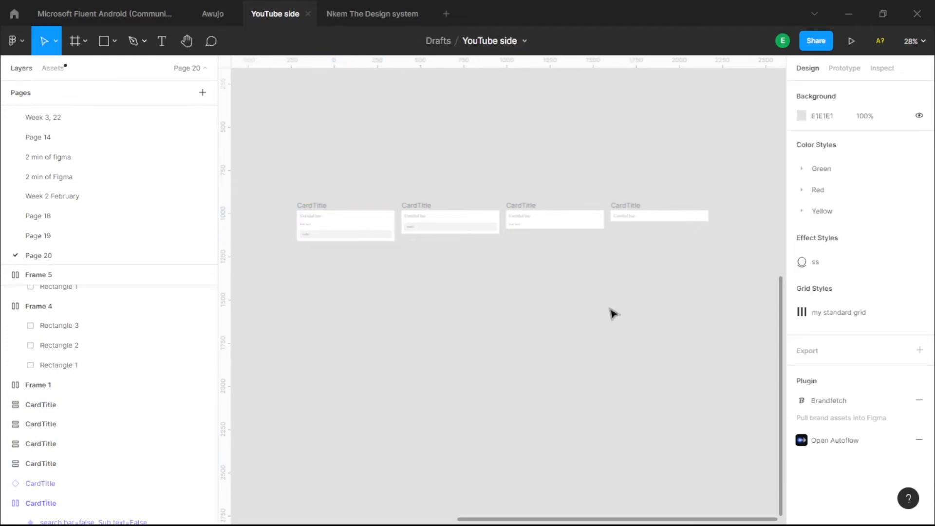
key("ctrl+z")
key("ctrl+z")
key("ctrl+z")
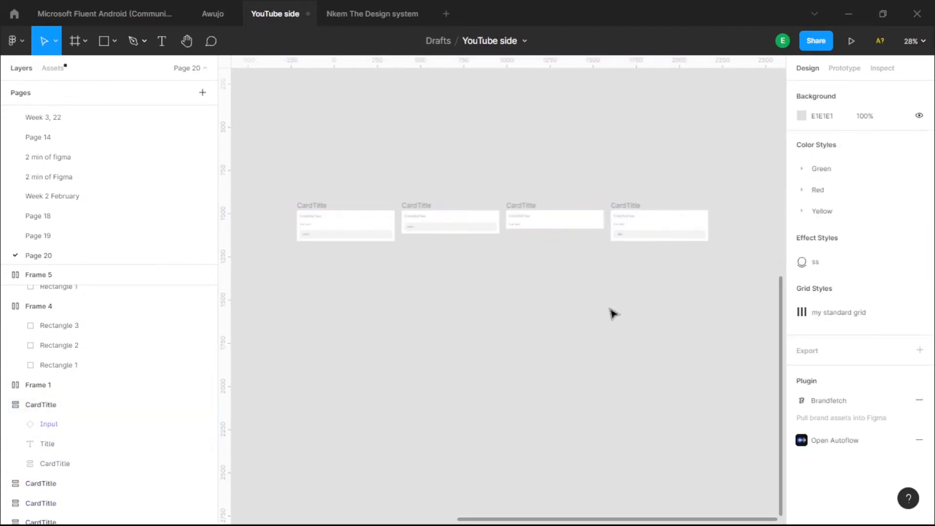
key("ctrl+z")
key("ctrl+z")
key("ctrl+z")
key("ctrl+z")
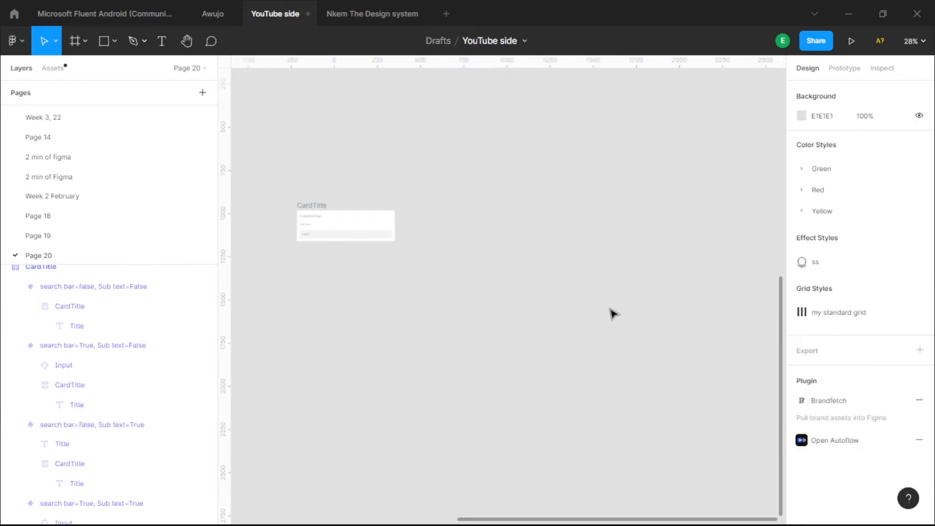
Step: Redo the undone edits to restore the row of four plain CardTitle frames with their trimmed contents
key("ctrl+shift+z")
key("ctrl+shift+z")
key("ctrl+shift+z")
key("ctrl+shift+z")
key("ctrl+shift+z")
key("ctrl+shift+z")
key("ctrl+shift+z")
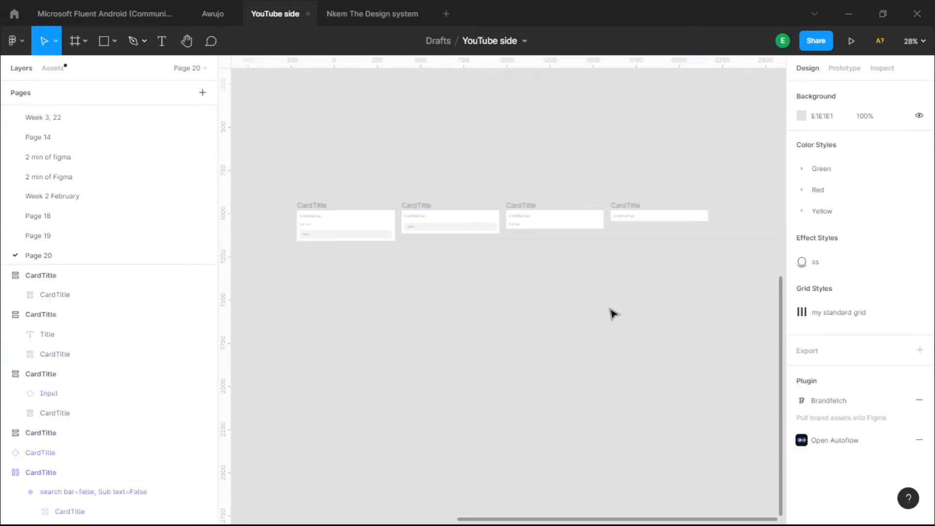
key("ctrl+z")
key("ctrl+z")
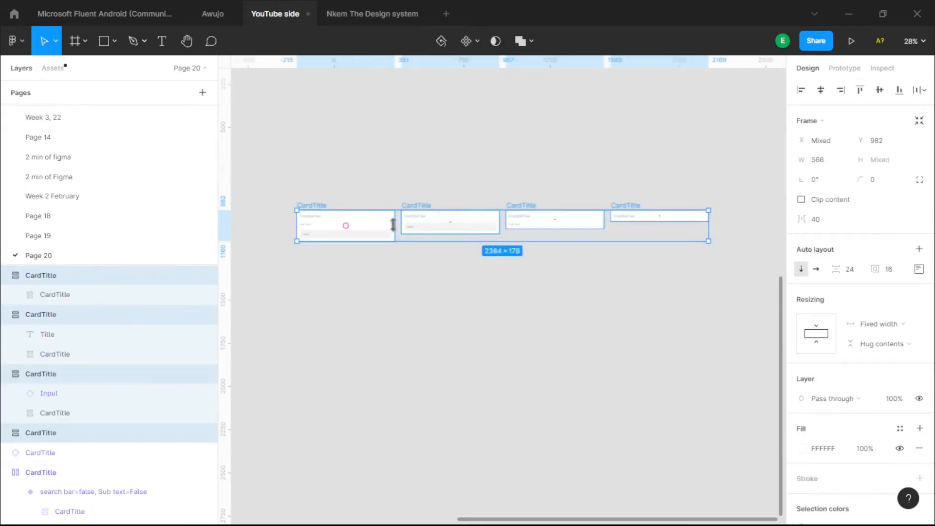
Step: Turn each of the four CardTitle frames in the row into its own component
left_click(302, 212)
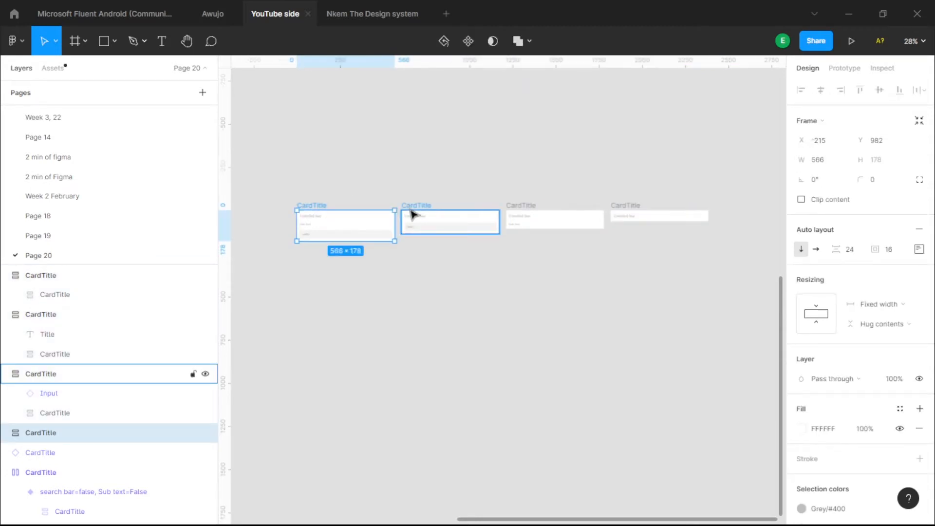
key("ctrl+alt+k")
left_click(411, 210)
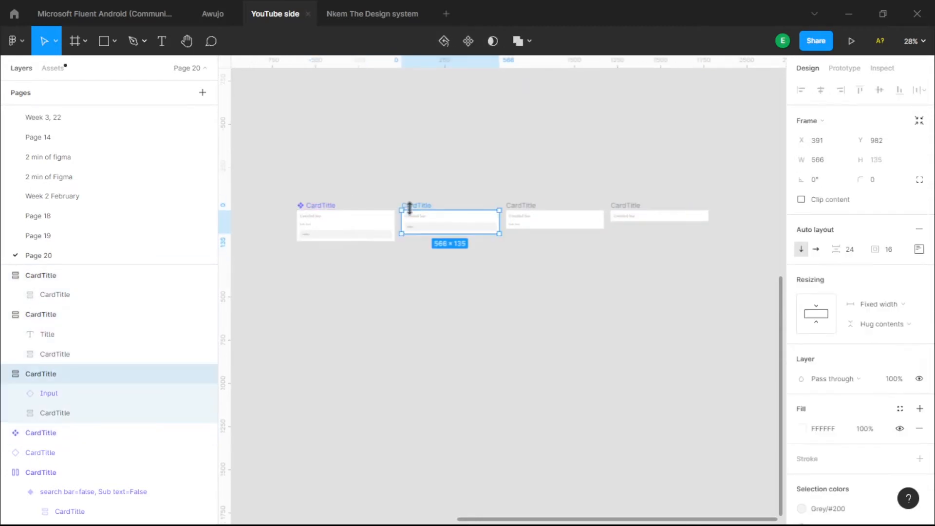
key("ctrl+alt+k")
left_click(522, 210)
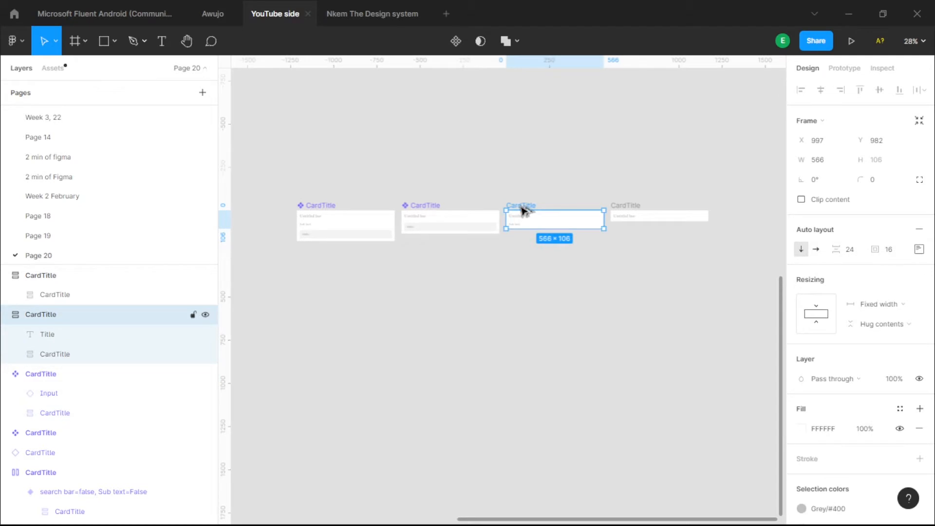
key("ctrl+alt+k")
left_click(628, 207)
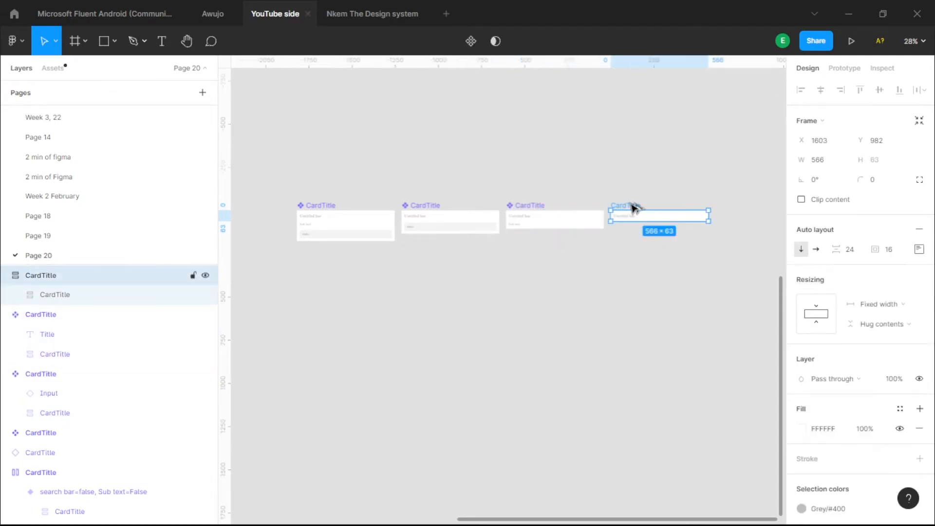
key("ctrl+alt+k")
Step: Combine all four CardTitle components as variants in one component set
left_click_drag(287, 166, 393, 263)
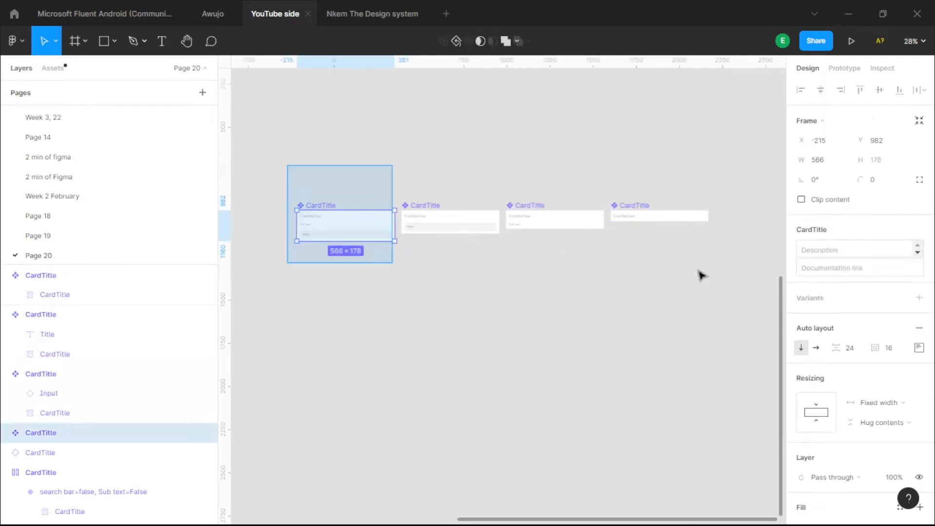
left_click_drag(700, 275, 720, 265)
left_click(835, 274)
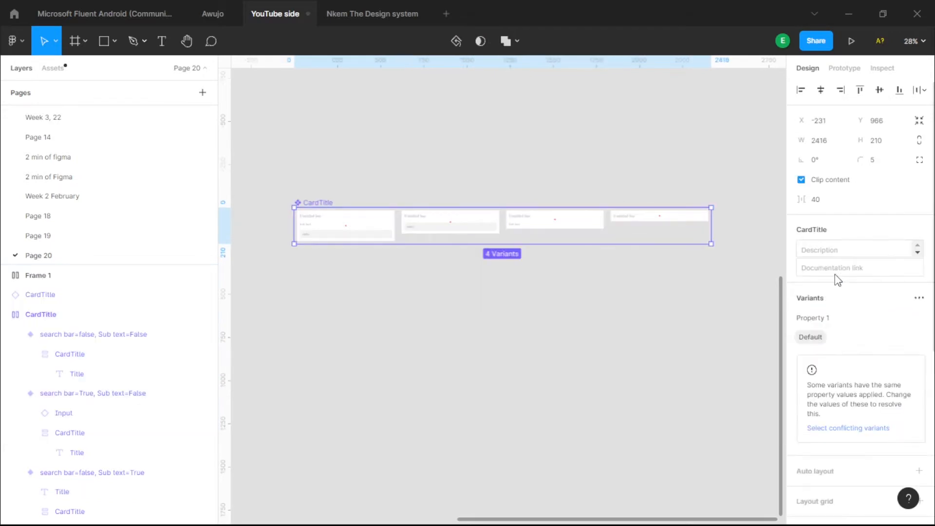
scroll(433, 272, "left", 3)
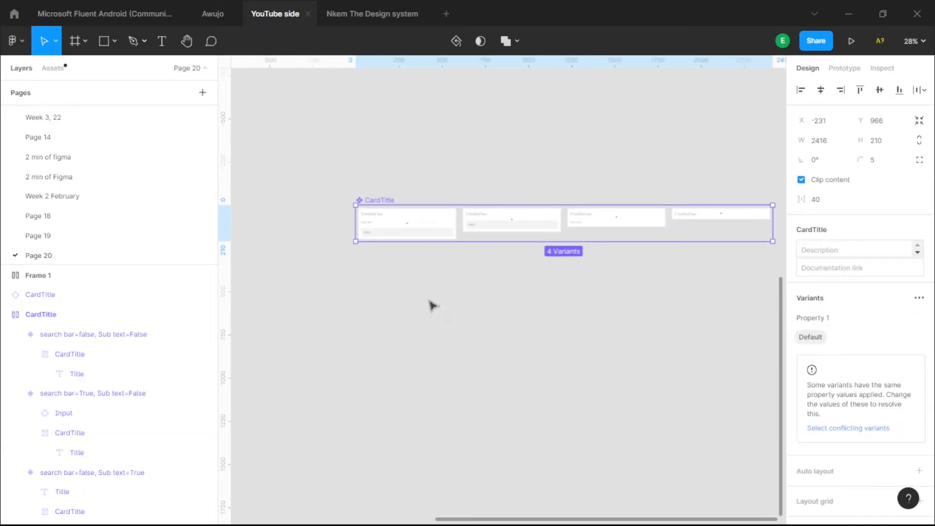
scroll(458, 328, "right", 2)
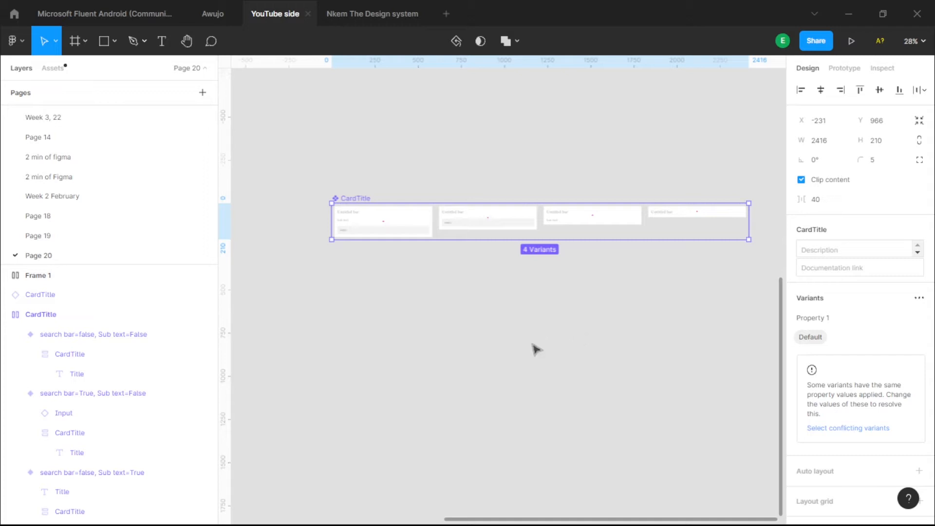
scroll(368, 219, "up", 5)
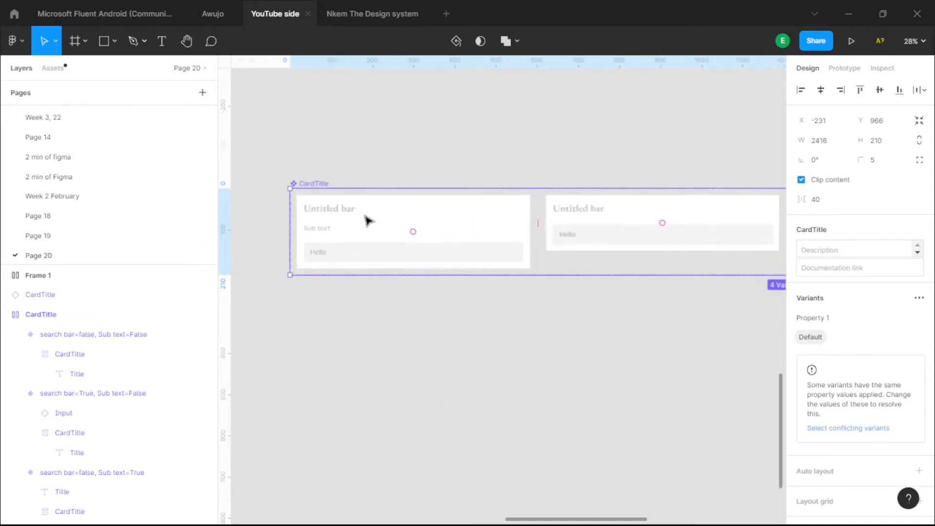
left_click(482, 341)
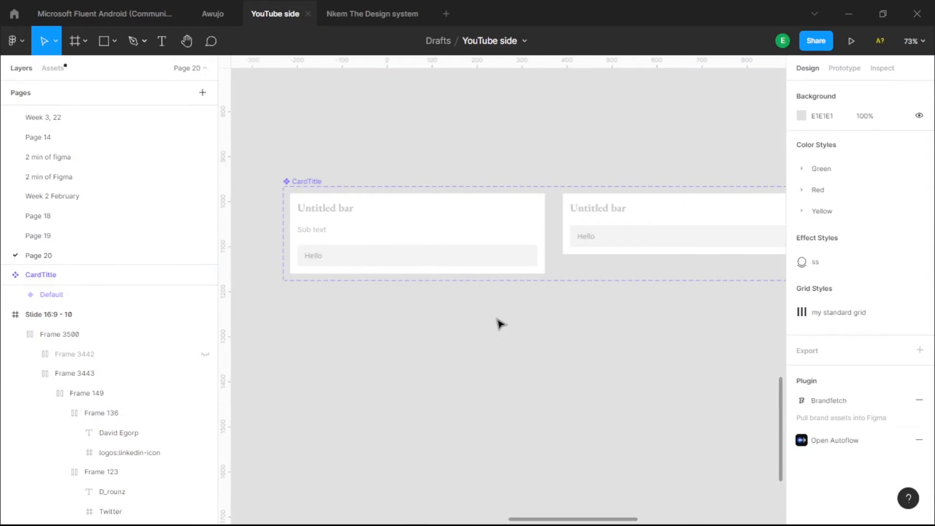
Step: Examine the example frames of white, red and blue squares that illustrate present and absent elements
scroll(501, 324, "down", 10)
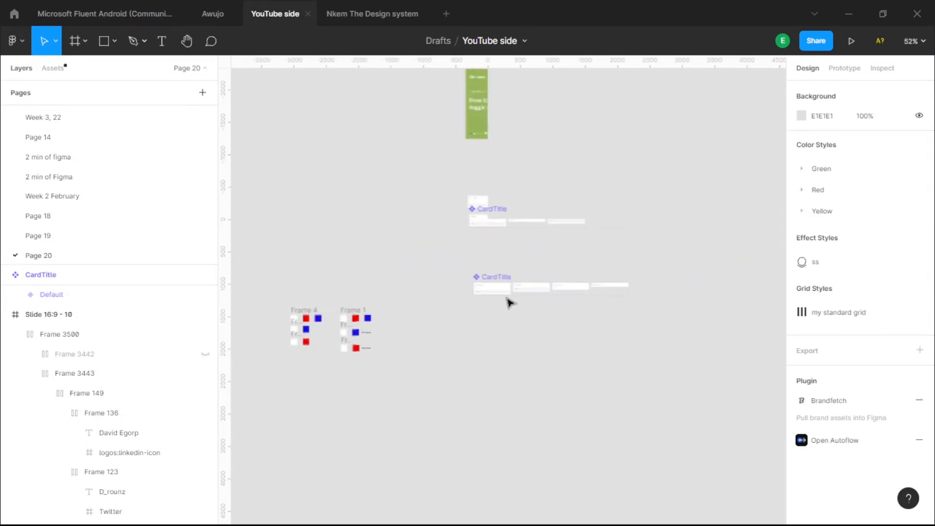
scroll(225, 340, "up", 9)
scroll(265, 344, "right", 3)
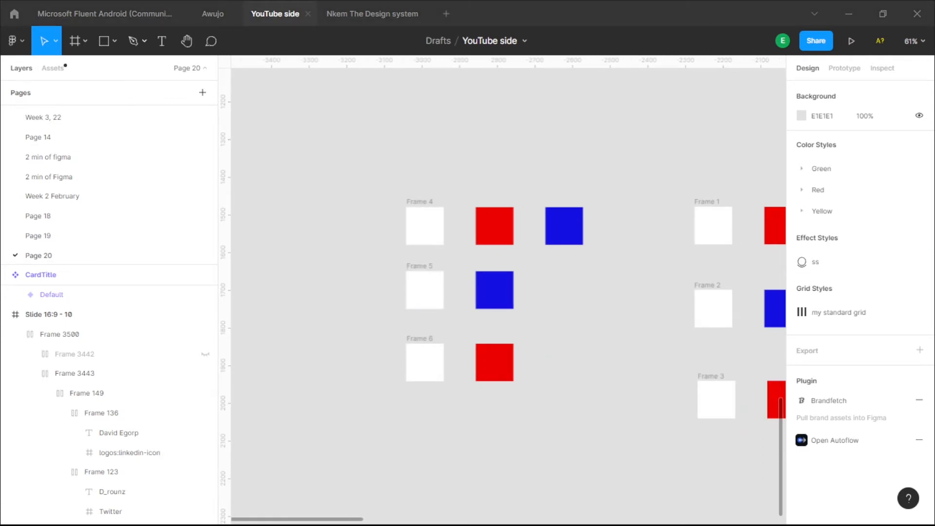
scroll(551, 305, "right", 2)
scroll(530, 316, "left", 1)
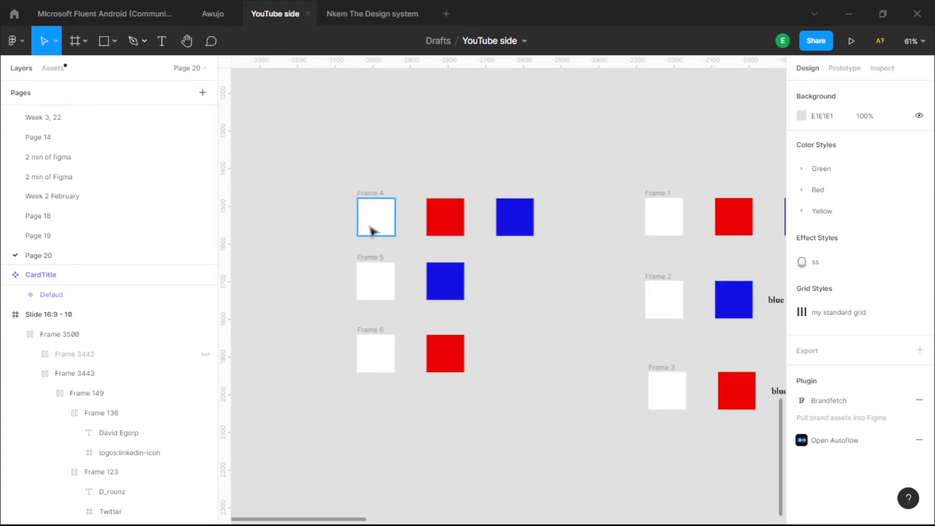
scroll(374, 234, "up", 3)
scroll(633, 253, "down", 2)
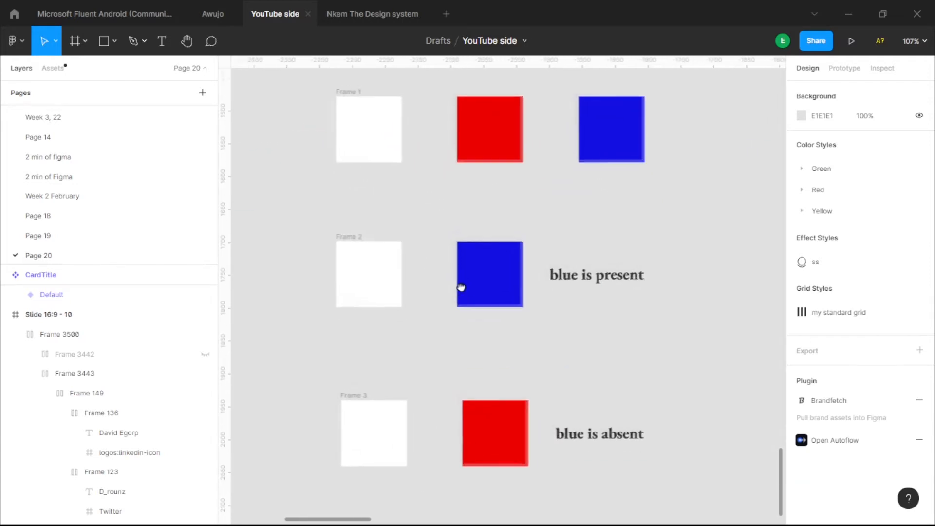
scroll(476, 207, "up", 1)
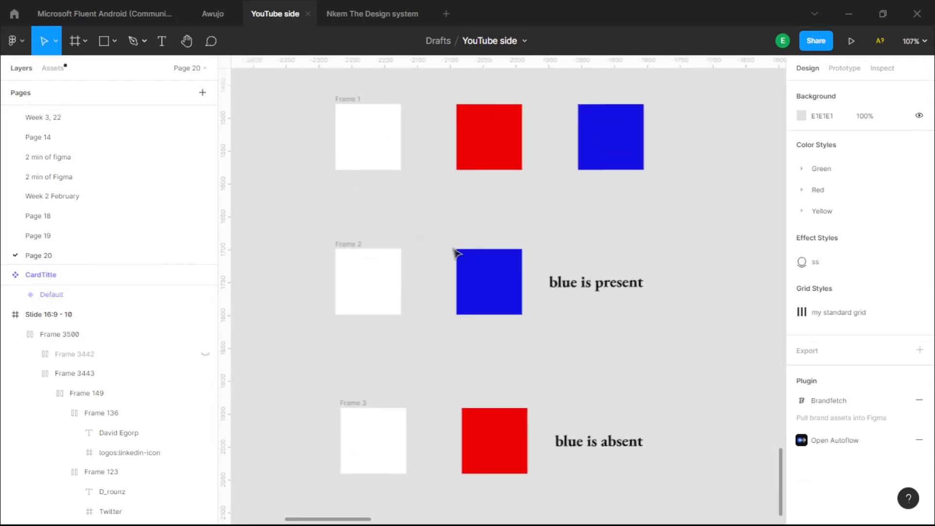
Step: Compare the squares in Frame 2 and Frame 3 against their "blue is present" and "blue is absent" labels
left_click(355, 306)
left_click(477, 298)
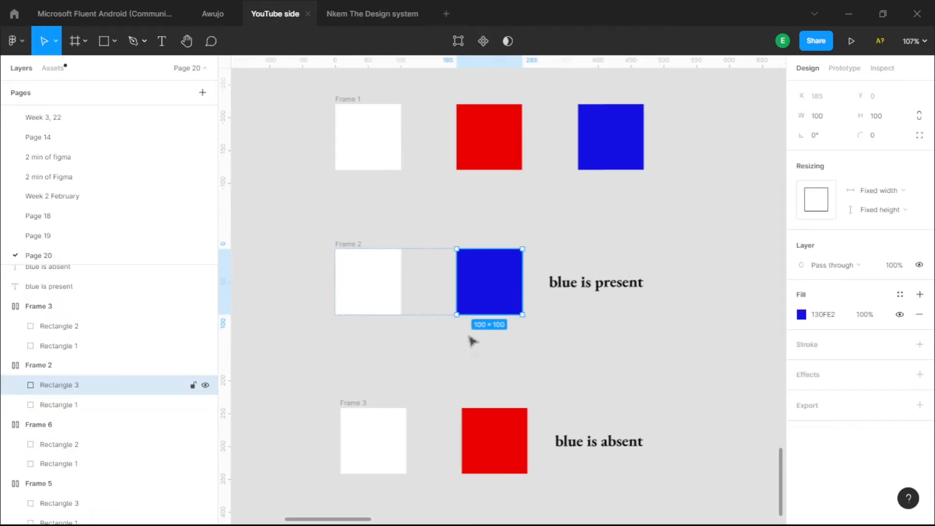
scroll(470, 336, "down", 3)
left_click(377, 377)
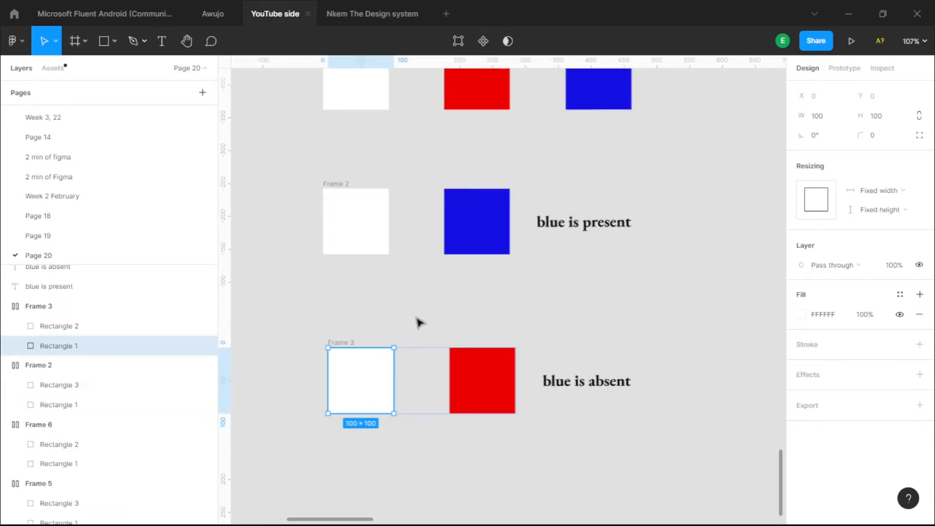
scroll(419, 323, "down", 1)
left_click(497, 386)
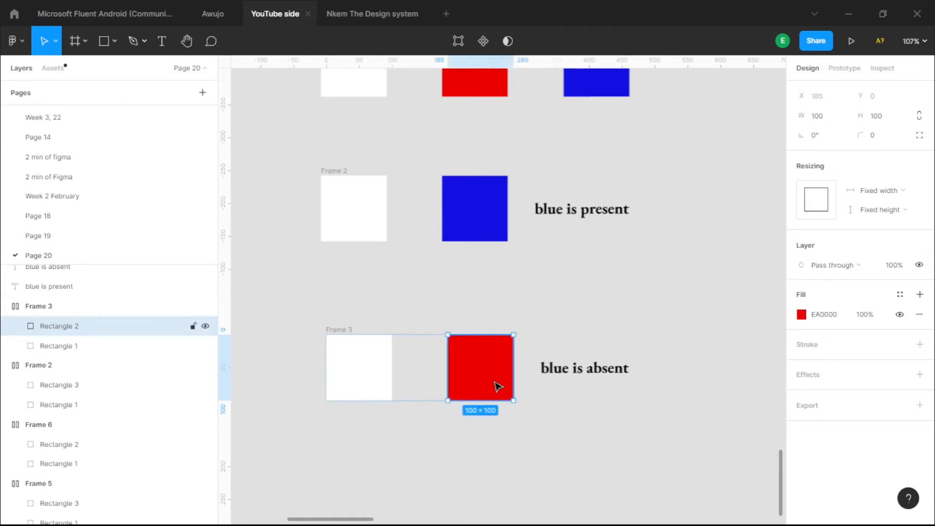
key("Escape")
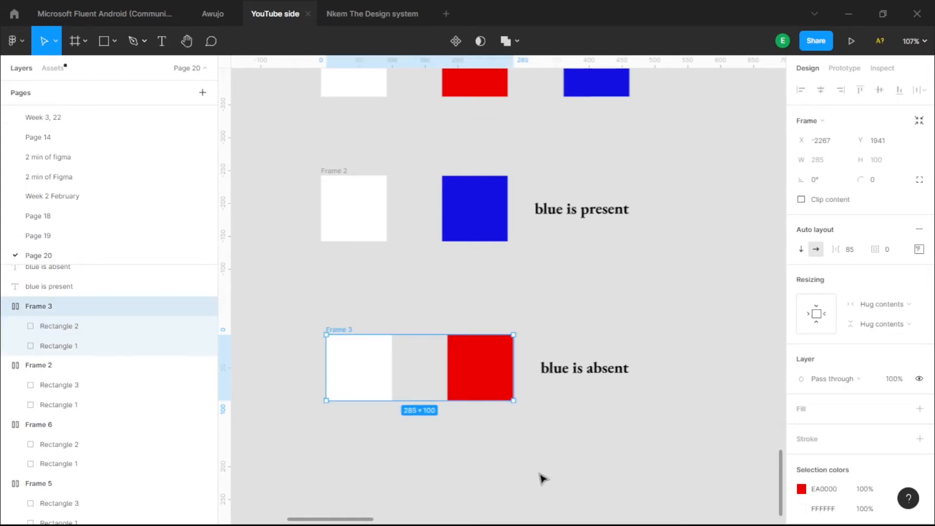
scroll(474, 291, "up", 2)
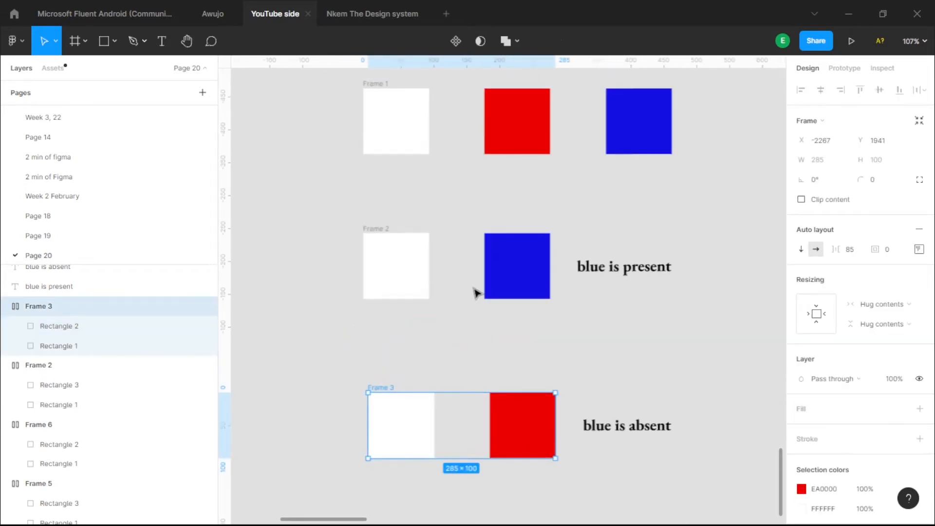
scroll(551, 338, "down", 1)
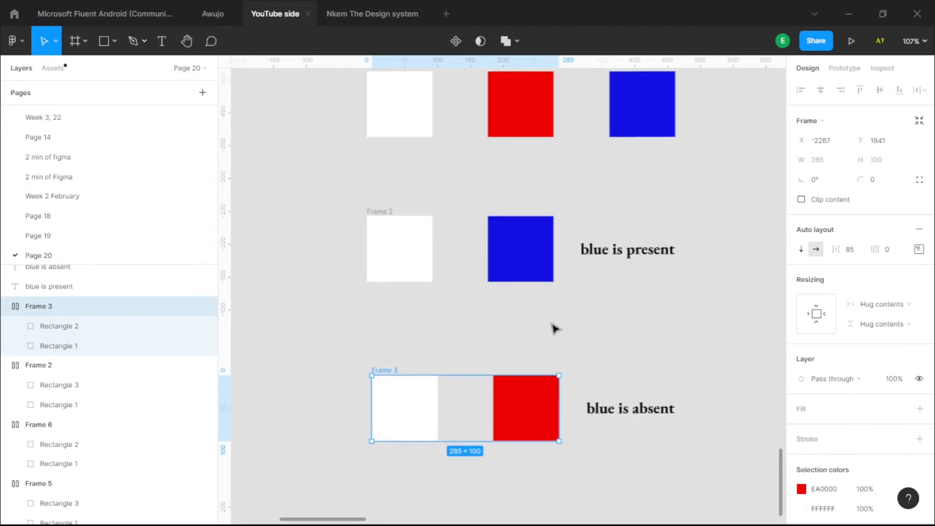
Step: Review the three example frames of coloured squares together, including the "blue is present" and "blue is absent" labels
scroll(576, 315, "down", 6)
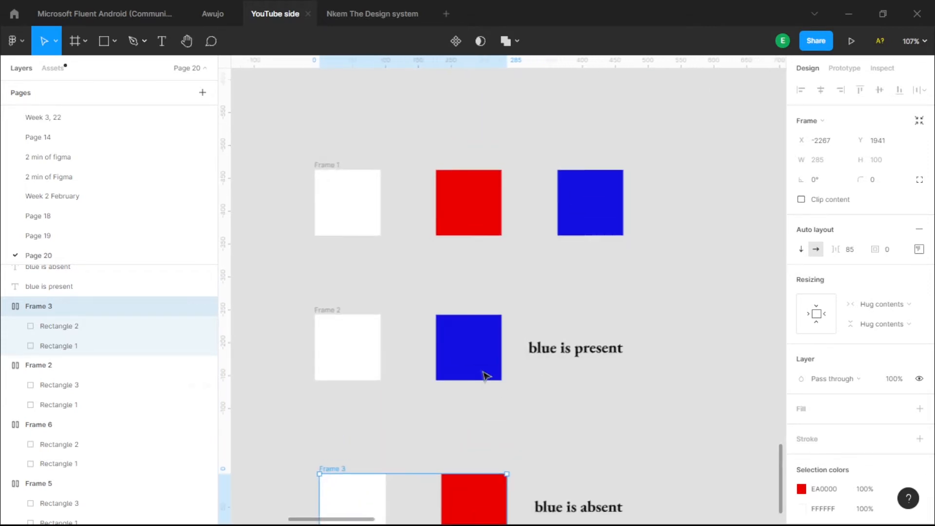
left_click_drag(566, 313, 528, 237)
scroll(371, 374, "up", 2)
scroll(369, 372, "up", 2)
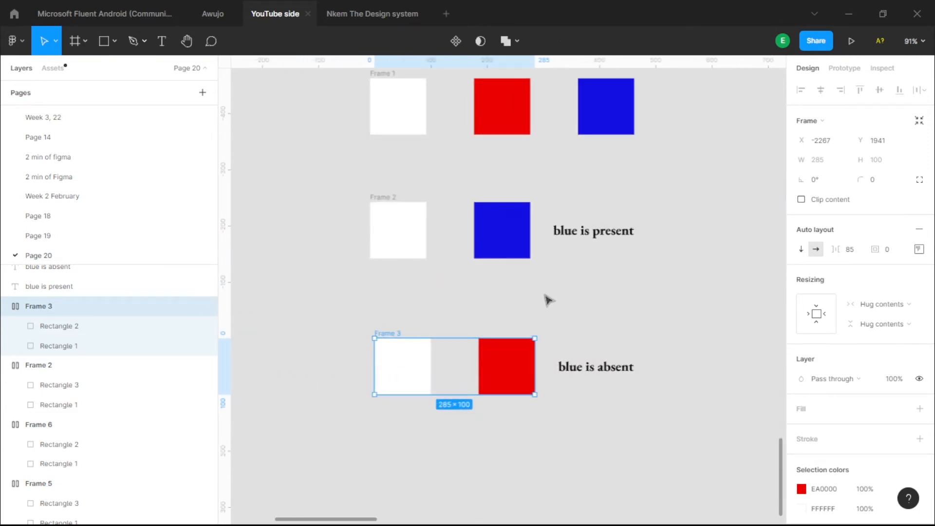
left_click_drag(545, 295, 520, 339)
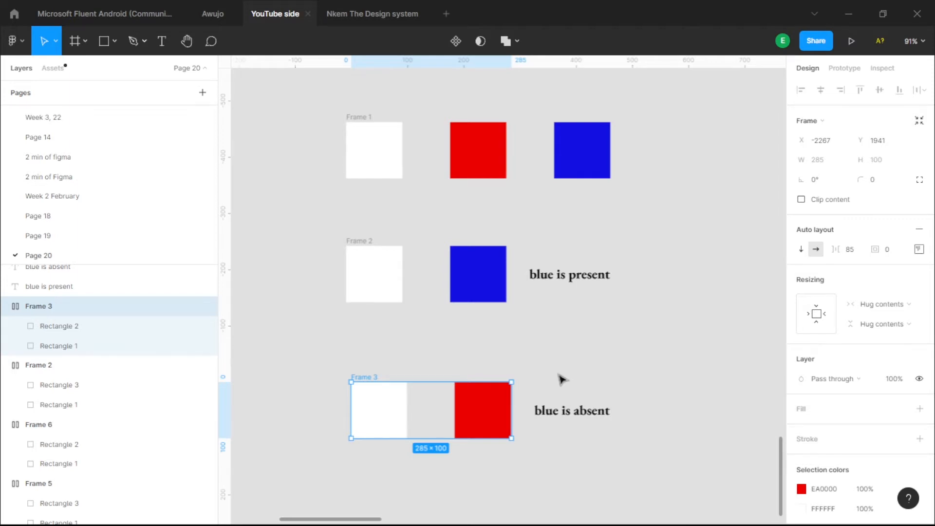
left_click_drag(558, 376, 563, 310)
scroll(393, 319, "down", 2)
scroll(609, 251, "down", 1)
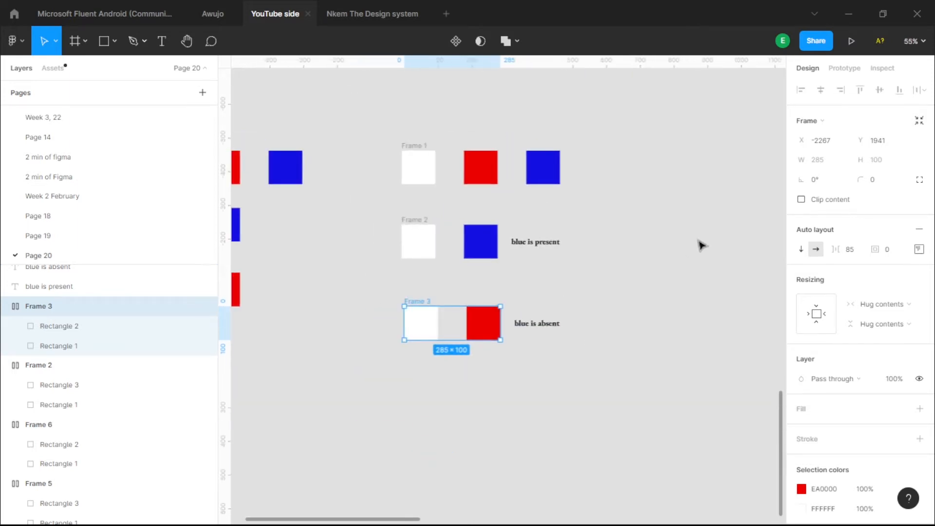
Step: Place an instance of the first CardTitle variant in the empty space below the component set
left_click_drag(716, 236, 355, 372)
left_click_drag(676, 307, 332, 382)
left_click_drag(493, 290, 451, 256)
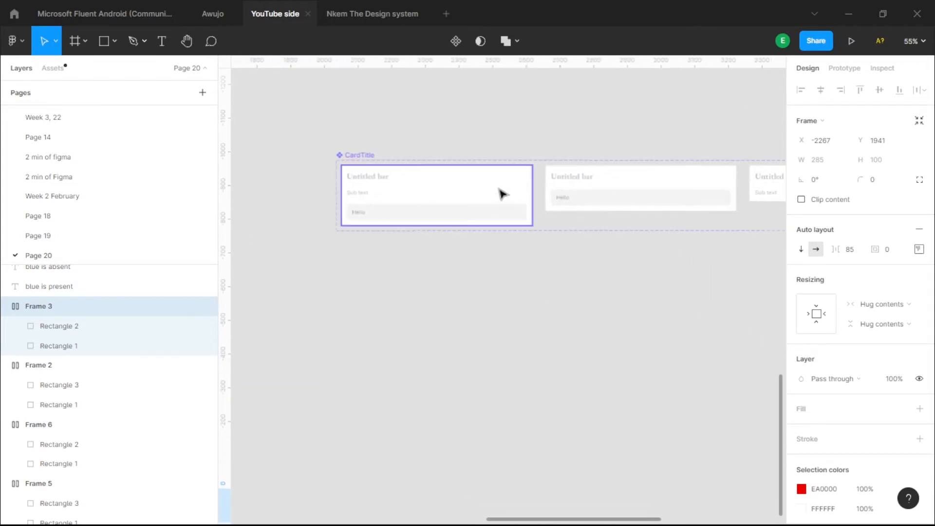
left_click(363, 188)
scroll(362, 188, "down", 1)
left_click_drag(422, 189, 522, 324)
scroll(503, 320, "up", 1)
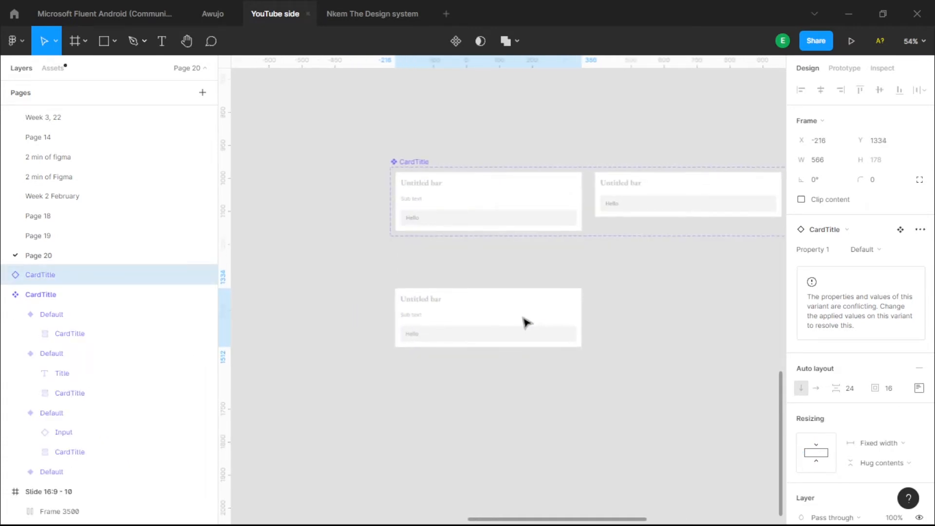
scroll(453, 317, "up", 2)
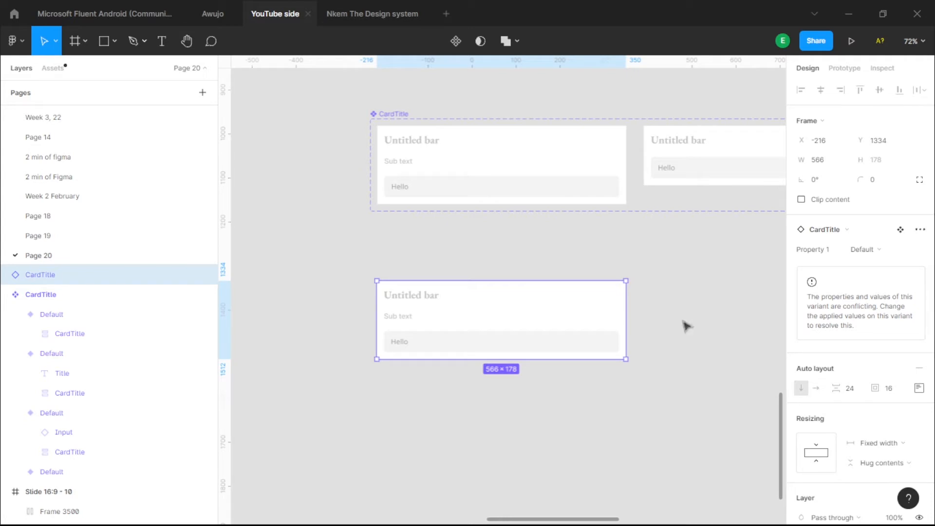
left_click_drag(510, 285, 451, 323)
scroll(349, 173, "up", 1)
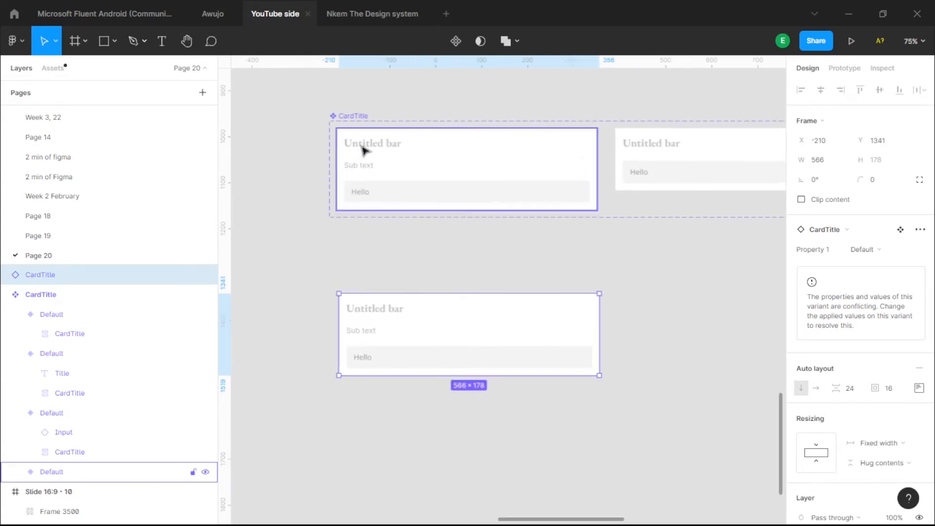
Step: Inspect the first CardTitle variant's properties and the Property 1 options offered on the instance below the set
left_click(472, 144)
scroll(499, 152, "down", 3)
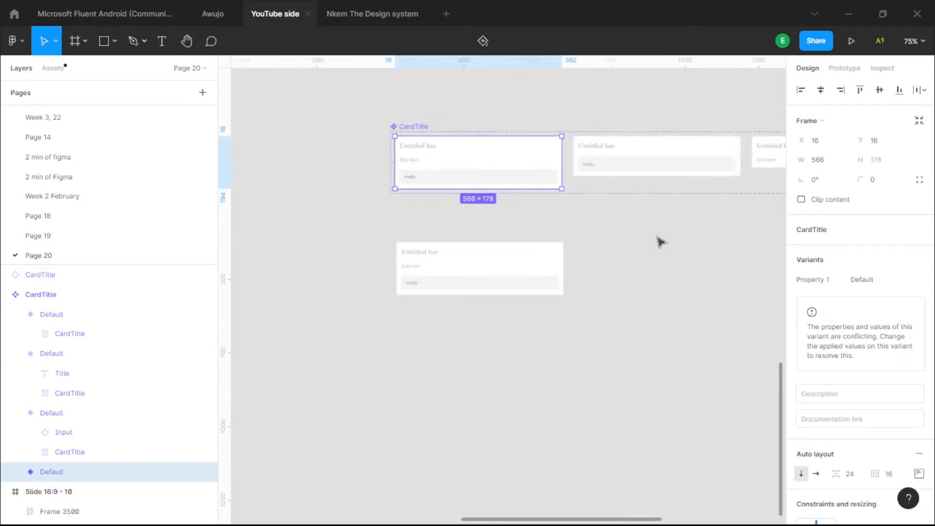
mouse_move(699, 241)
left_mouse_down()
mouse_move(543, 250)
mouse_move(701, 246)
left_mouse_up()
scroll(521, 207, "up", 1)
left_click_drag(546, 219, 503, 217)
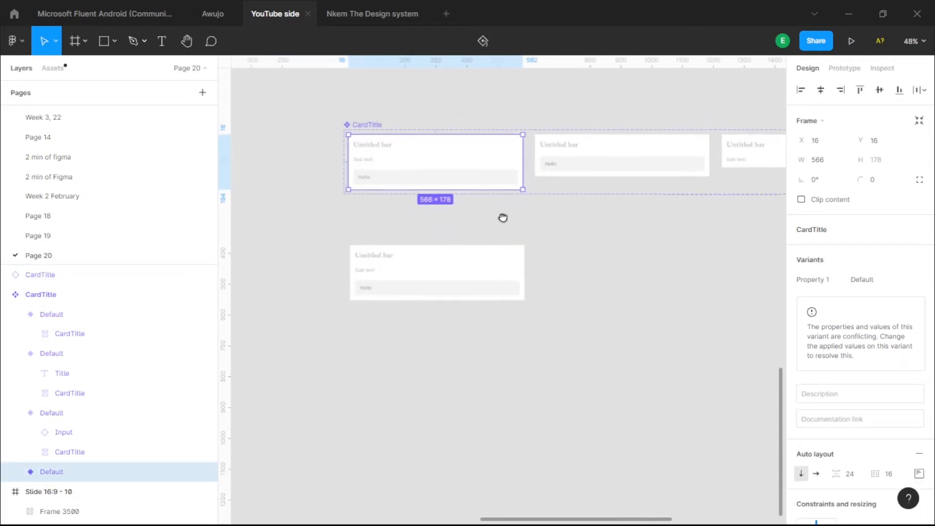
left_click(432, 277)
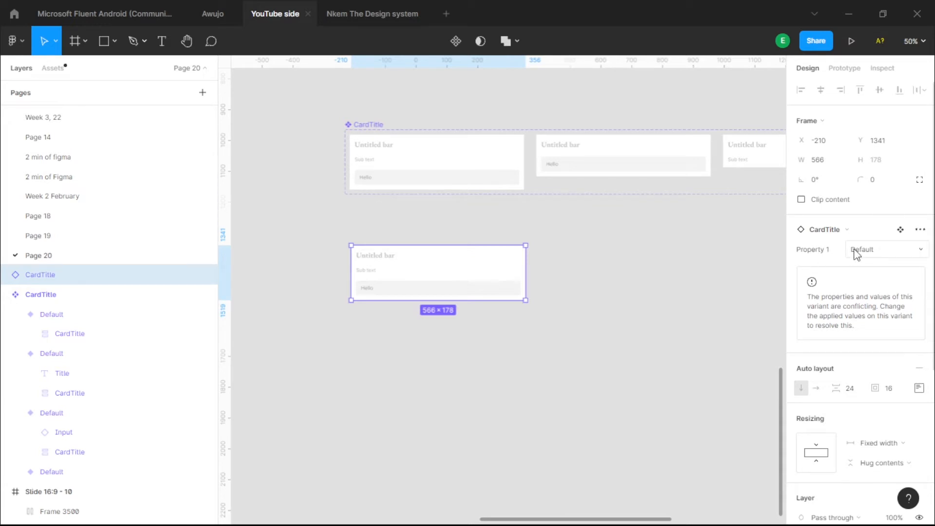
left_click(894, 254)
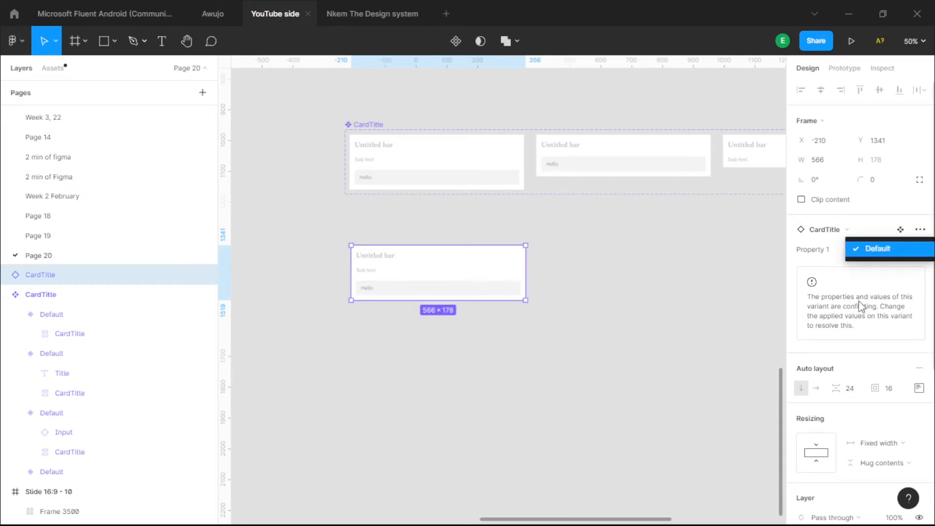
left_click(834, 308)
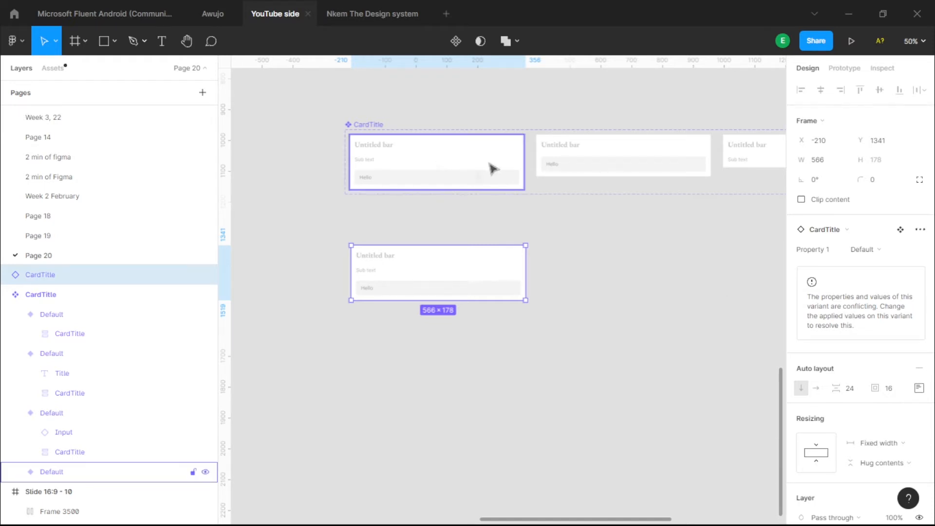
Step: Compare the CardTitle instance with the variants in the component set above it
scroll(309, 199, "down", 3)
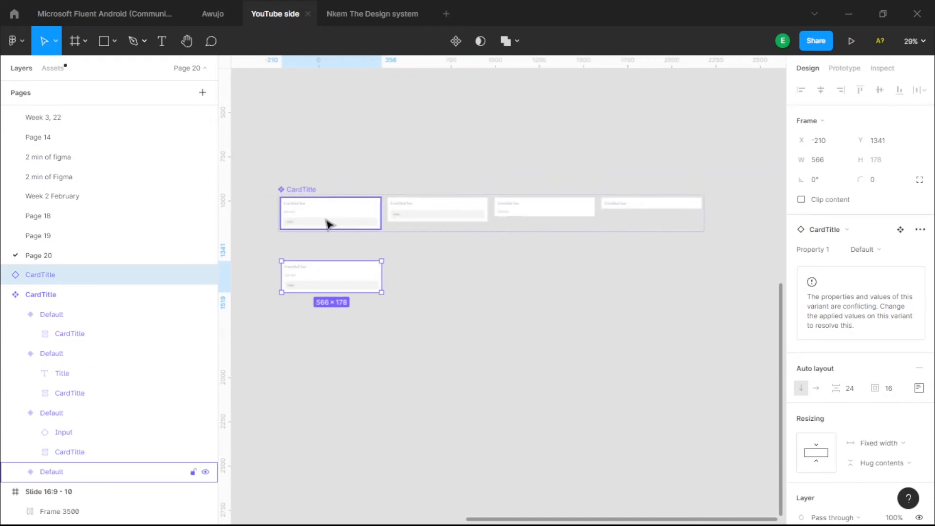
scroll(327, 253, "left", 2)
left_click_drag(372, 229, 433, 229)
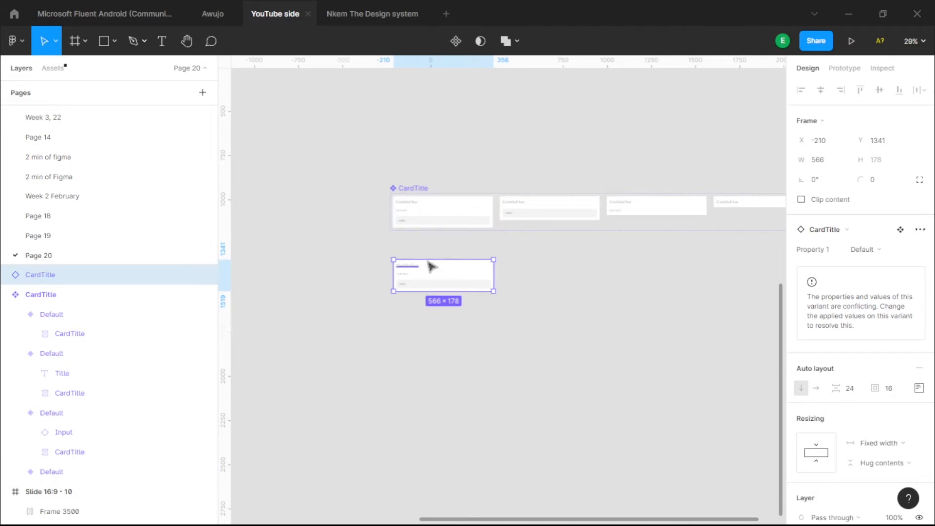
scroll(430, 263, "up", 5)
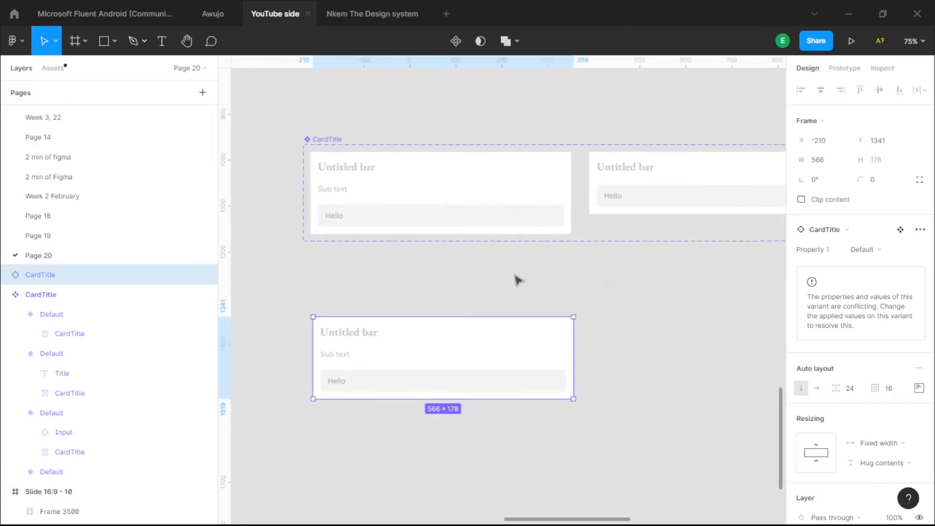
scroll(585, 296, "up", 3)
scroll(584, 296, "right", 2)
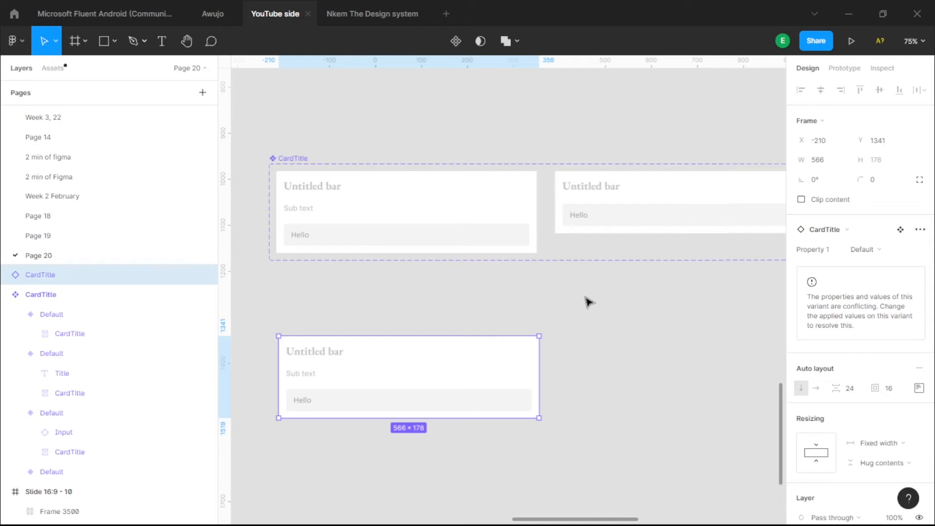
Step: Examine the CardTitle component set's variant property and the contents of all its variants
left_click(285, 160)
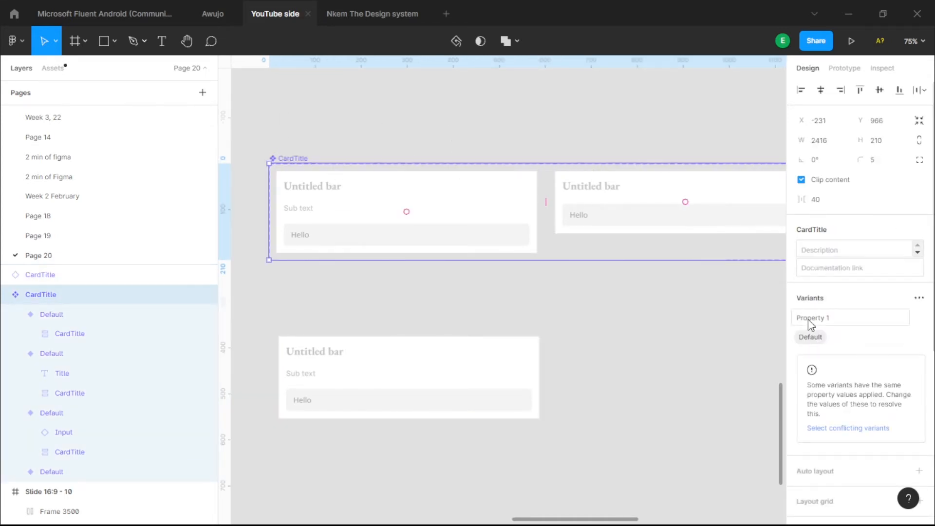
scroll(270, 186, "down", 2)
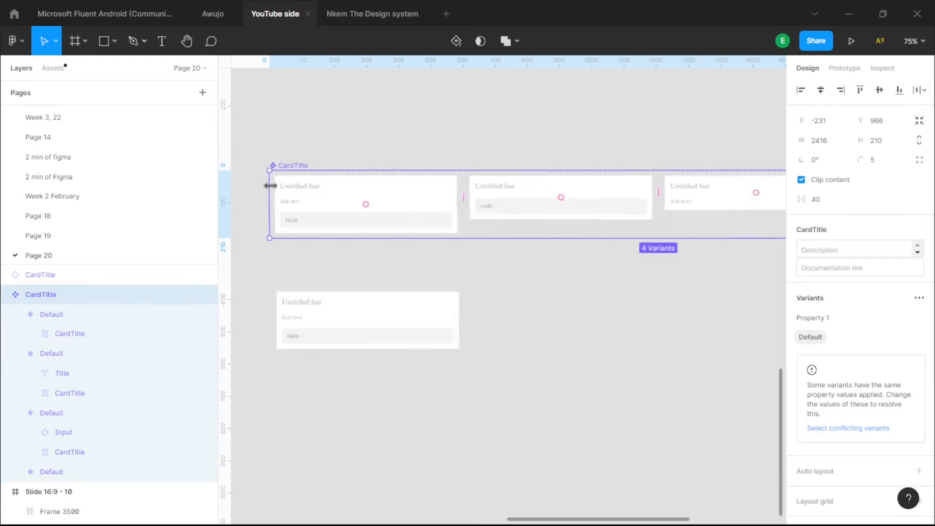
scroll(546, 253, "right", 3)
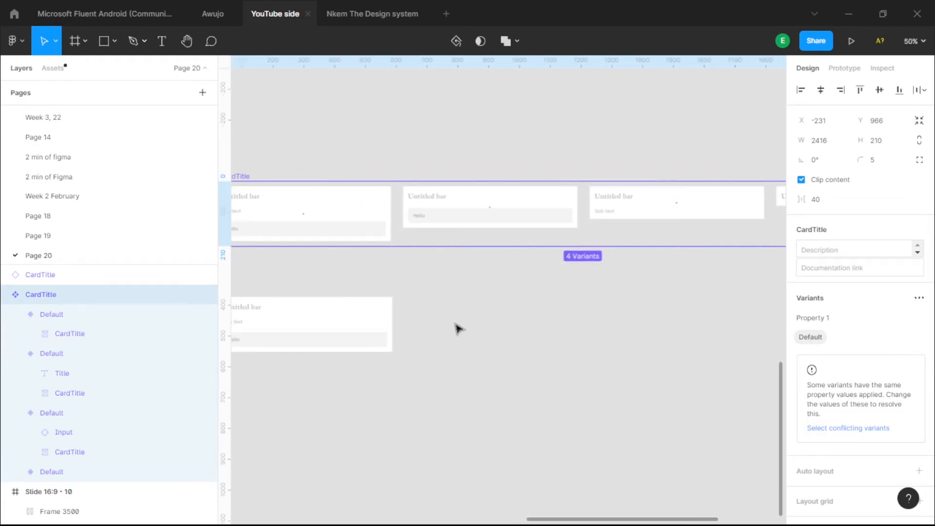
scroll(460, 322, "left", 1)
scroll(285, 208, "down", 2)
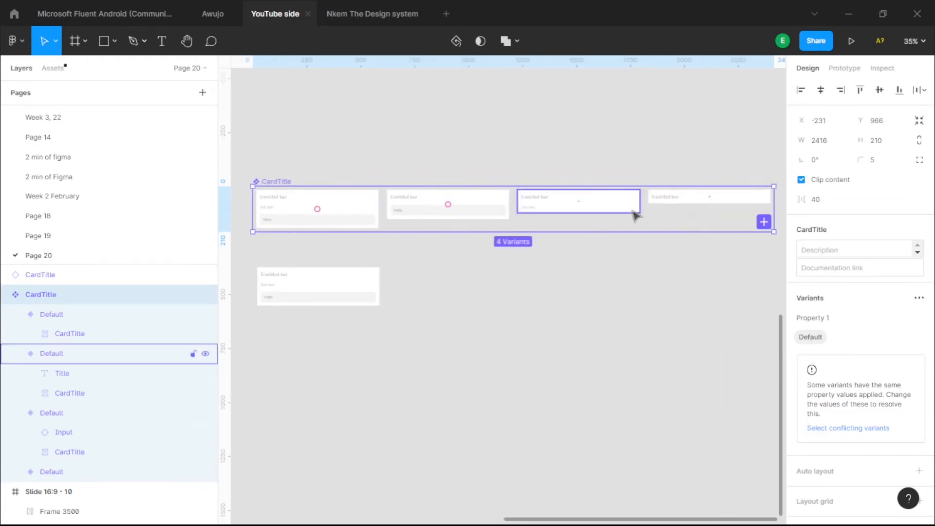
scroll(267, 205, "up", 3)
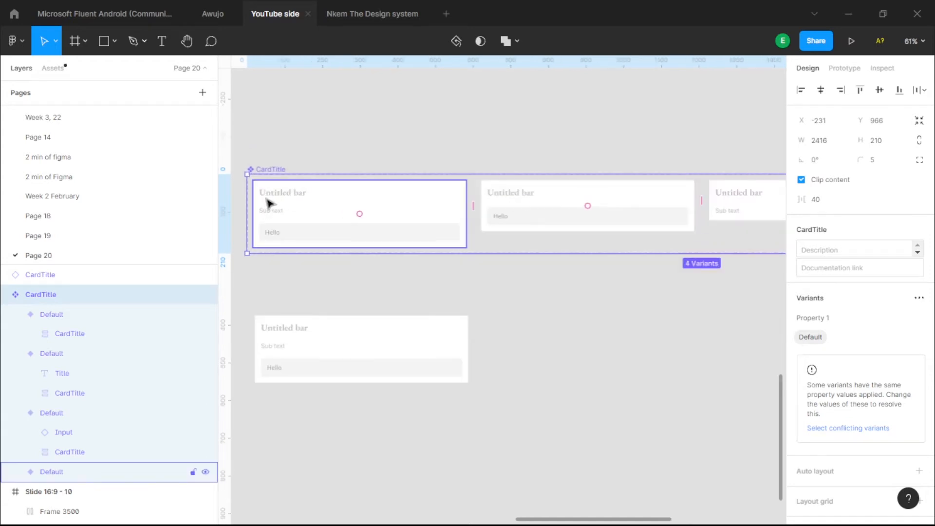
scroll(747, 226, "down", 1)
scroll(475, 229, "right", 5)
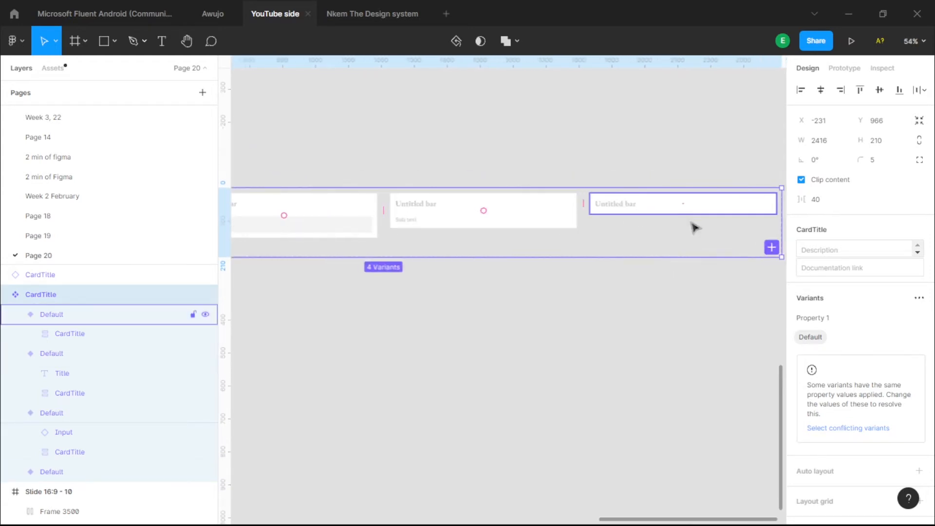
scroll(694, 227, "down", 3)
scroll(361, 229, "up", 5)
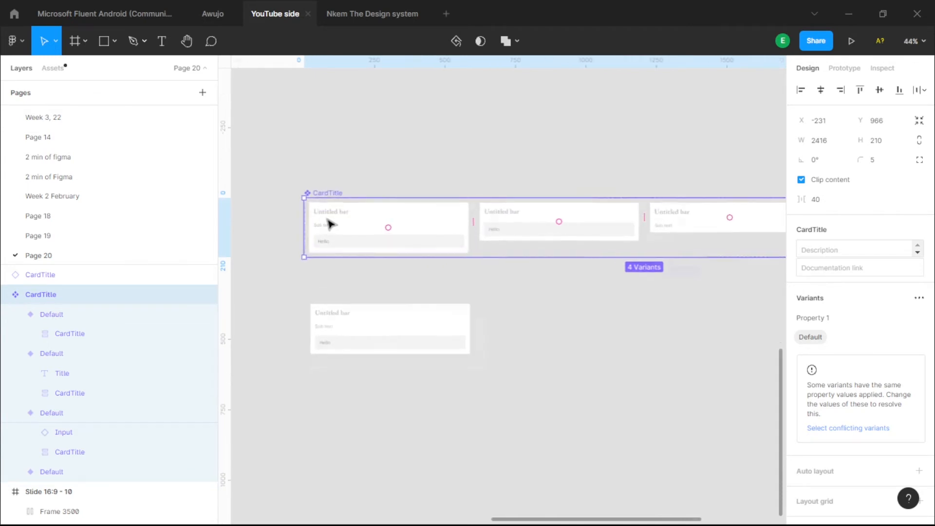
Step: Compare the first two CardTitle variants for the presence of the Sub text and the search bar
scroll(309, 211, "down", 2)
scroll(306, 211, "up", 2)
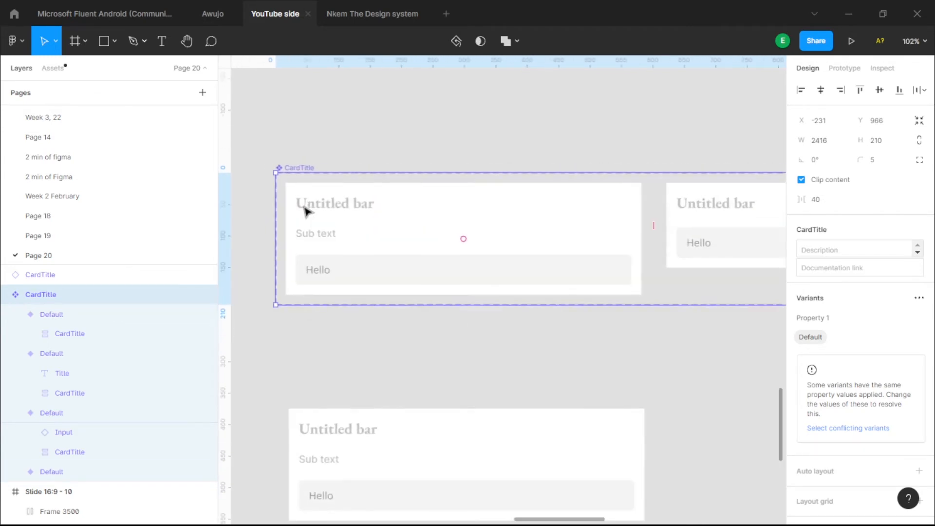
scroll(305, 211, "down", 3)
scroll(311, 213, "up", 3)
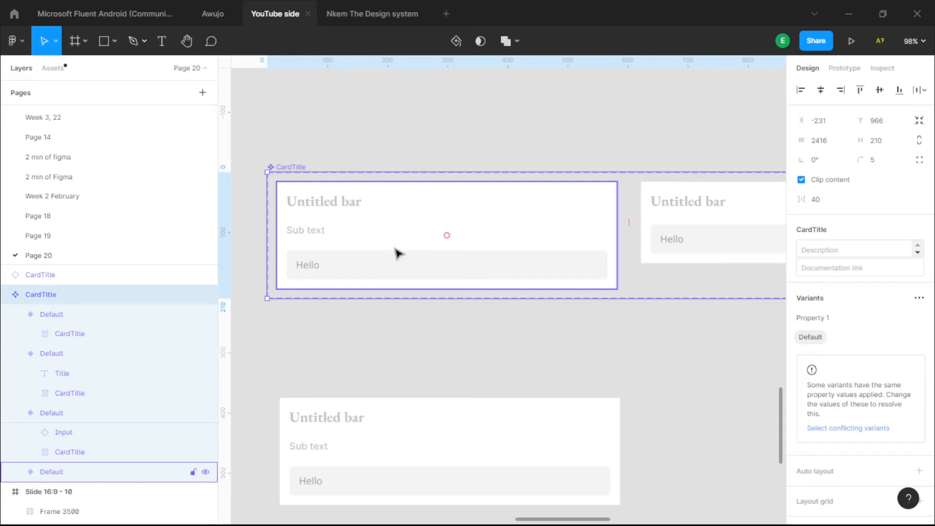
scroll(422, 382, "right", 2)
scroll(345, 274, "down", 2)
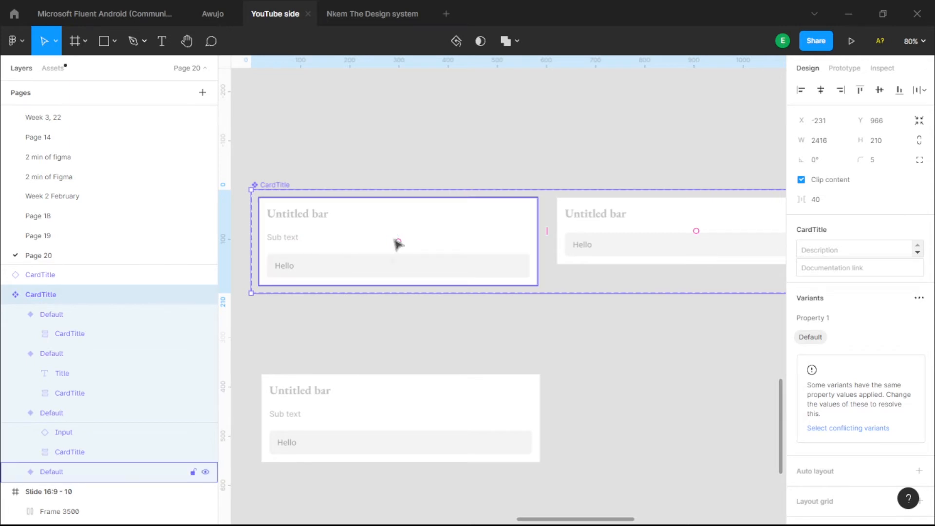
scroll(560, 249, "right", 2)
scroll(592, 246, "down", 1)
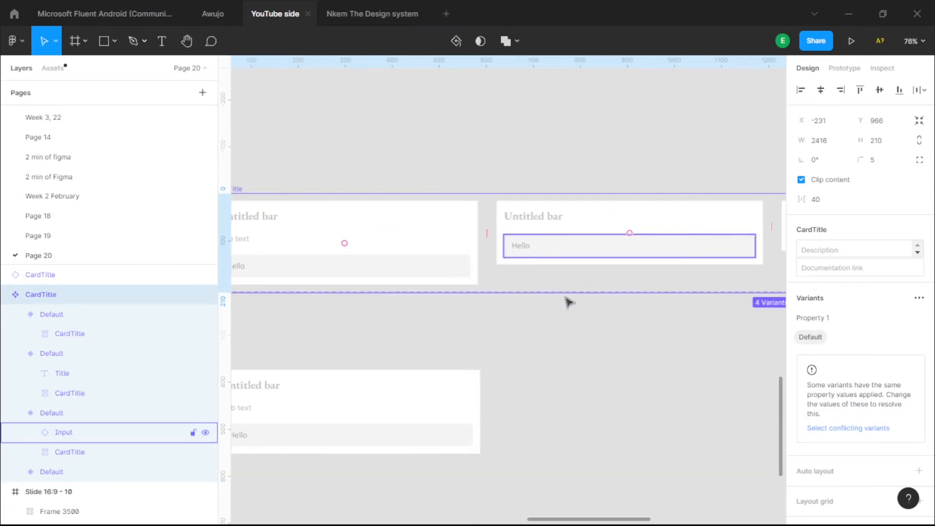
scroll(449, 329, "down", 2)
scroll(484, 329, "left", 2)
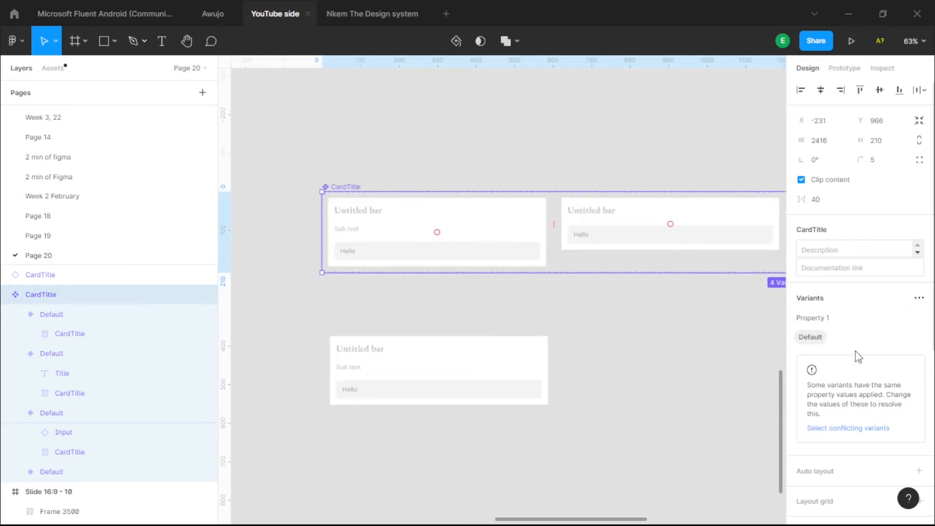
Step: Rename the CardTitle set's variant property Property 1 as Search
left_click(799, 318)
double_click(805, 319)
type("Search")
key("BackSpace")
key("BackSpace")
key("BackSpace")
type("arch")
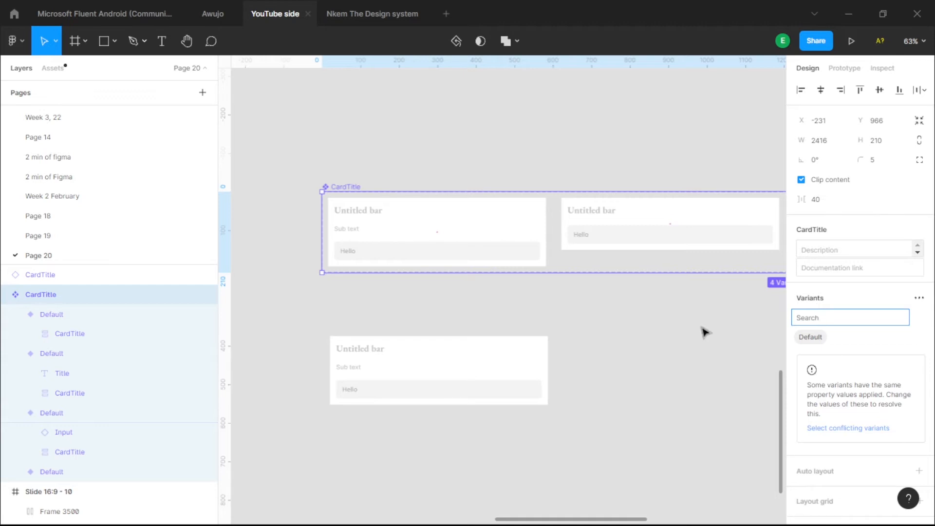
left_click(681, 319)
Step: Add a second variant property named Subtex to the CardTitle component set
left_click(337, 187)
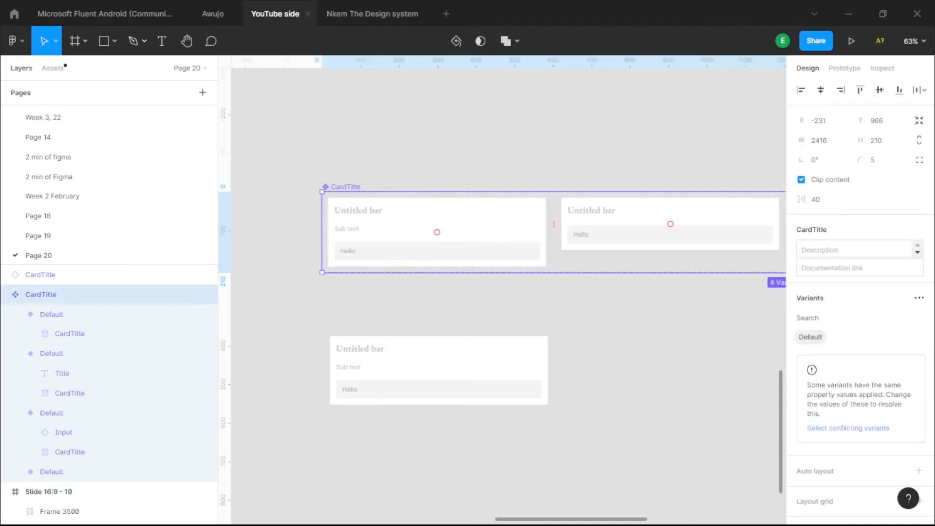
left_click(919, 298)
left_click(885, 344)
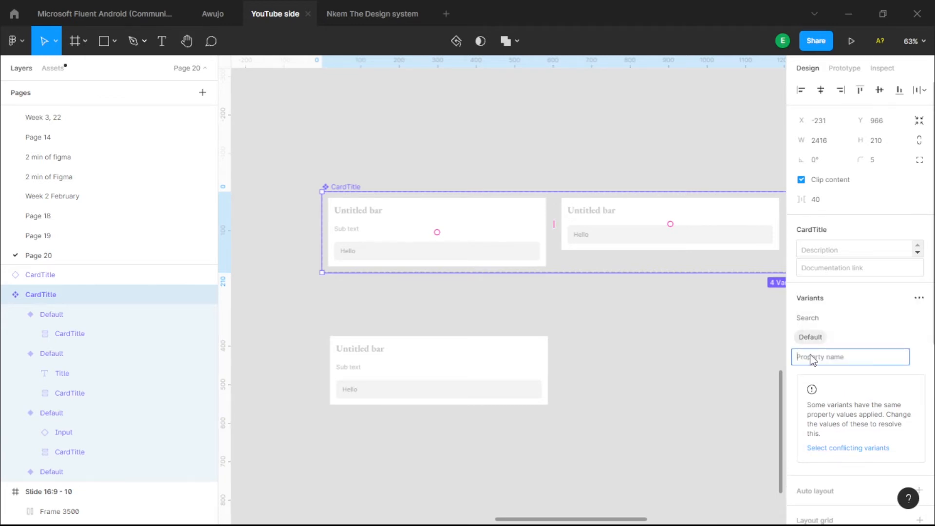
type("SE")
left_click(682, 355)
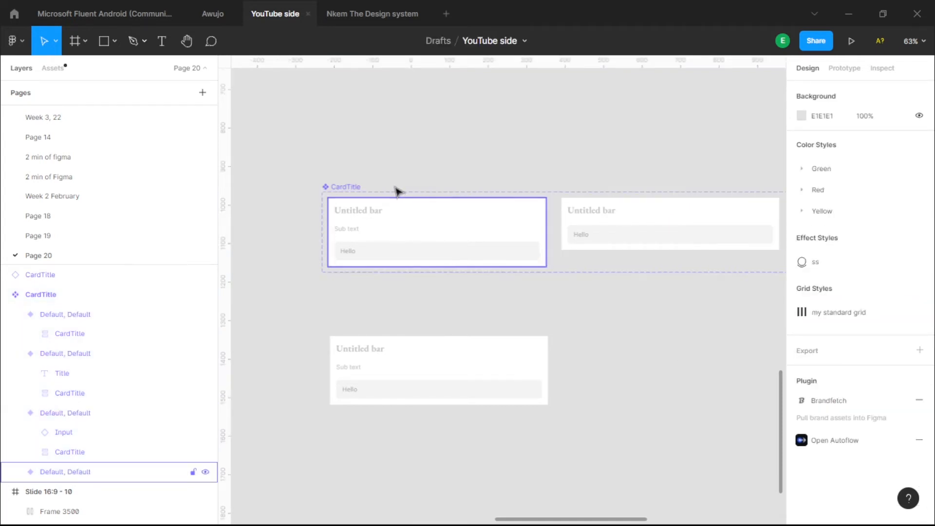
Step: Rename the CardTitle component set's Subtex variant property as Subtexts
left_click(363, 192)
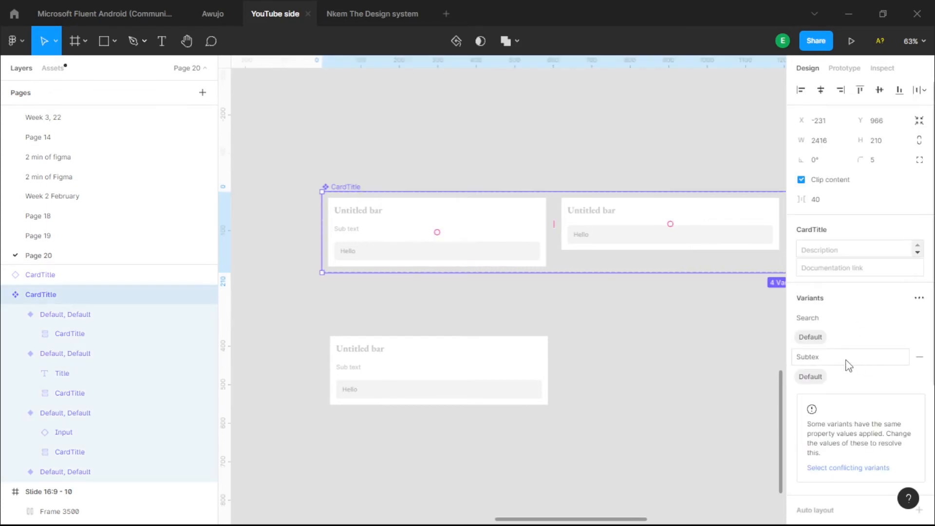
double_click(814, 360)
type("S")
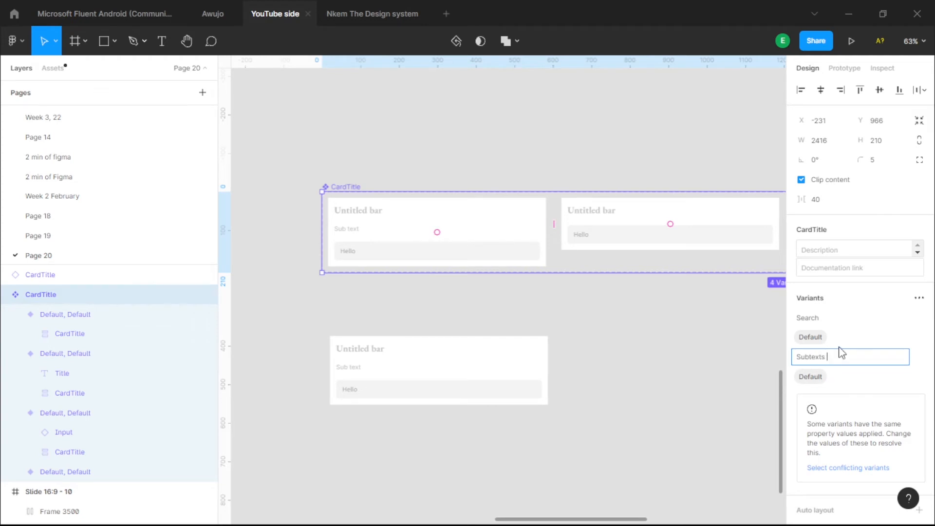
left_click(714, 386)
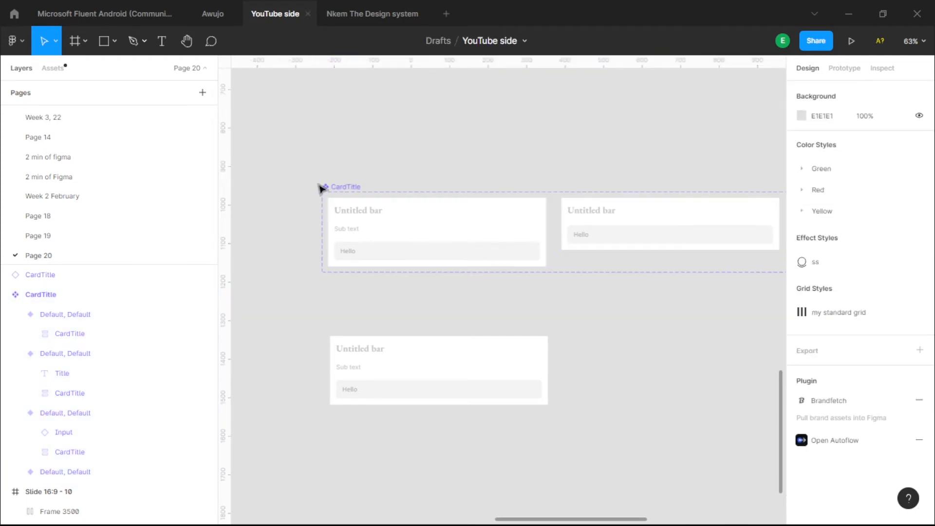
left_click(350, 192)
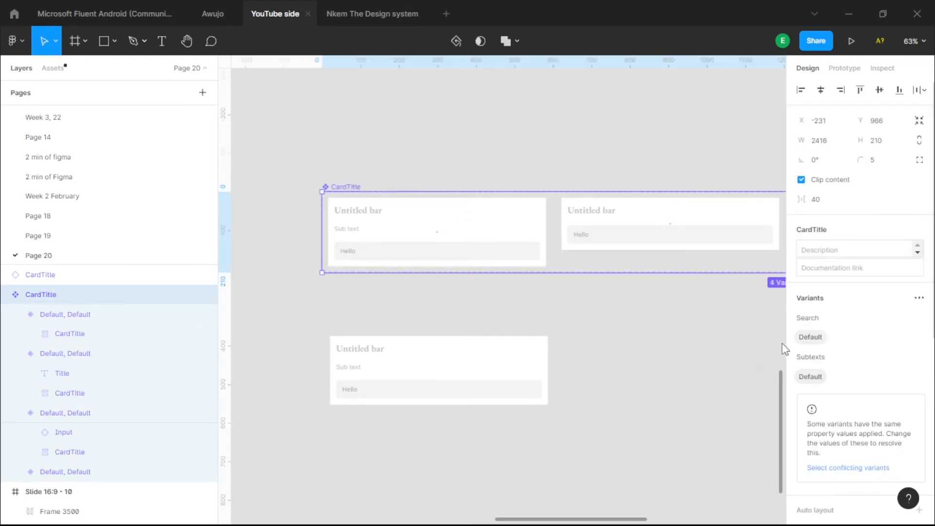
left_click_drag(658, 371, 605, 370)
scroll(438, 263, "down", 3)
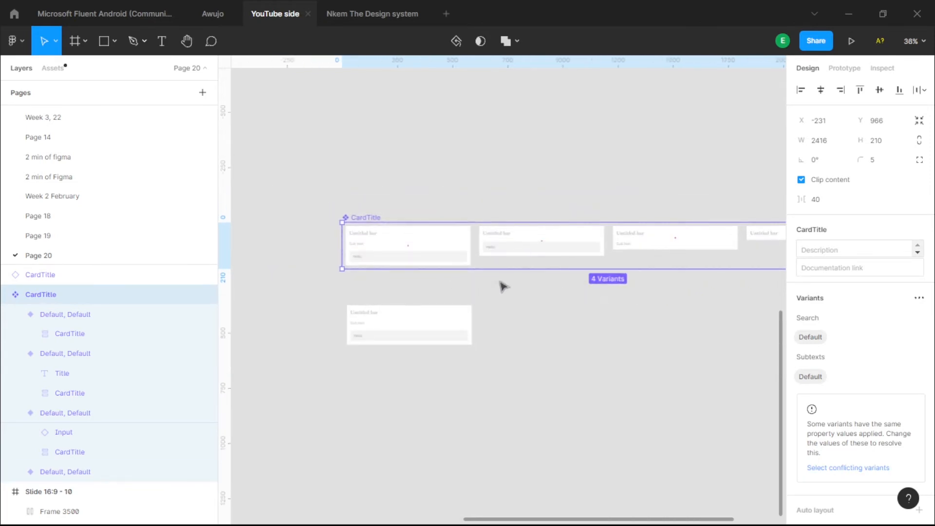
scroll(443, 263, "up", 5)
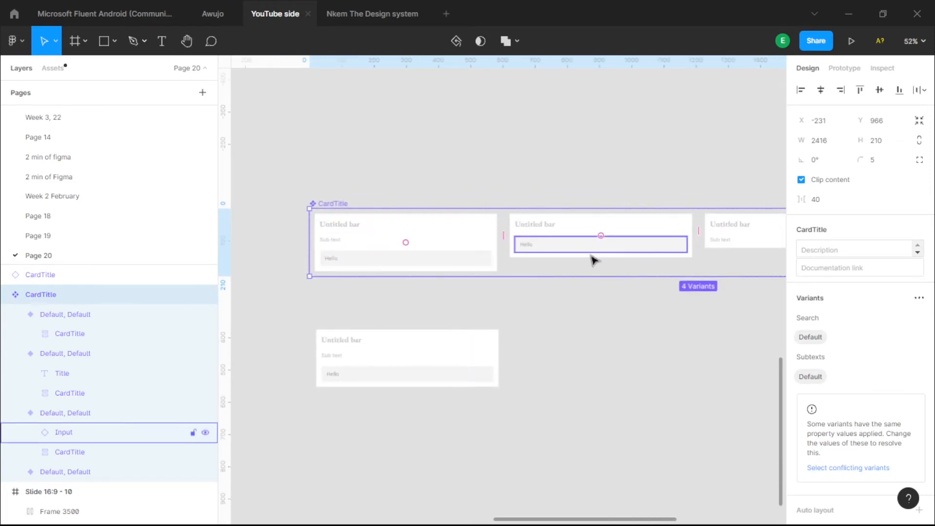
left_click_drag(591, 256, 559, 259)
left_click_drag(598, 326, 616, 311)
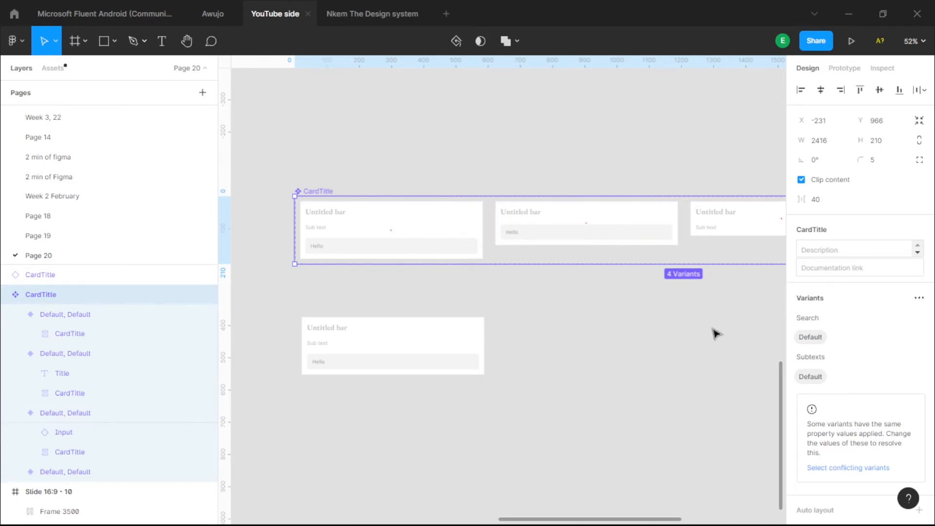
left_click_drag(715, 332, 666, 323)
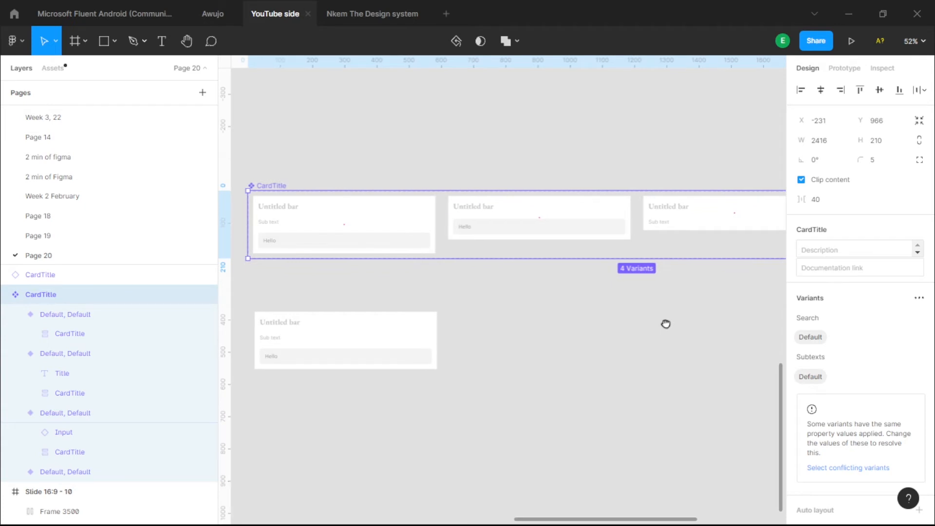
left_click_drag(466, 392, 484, 409)
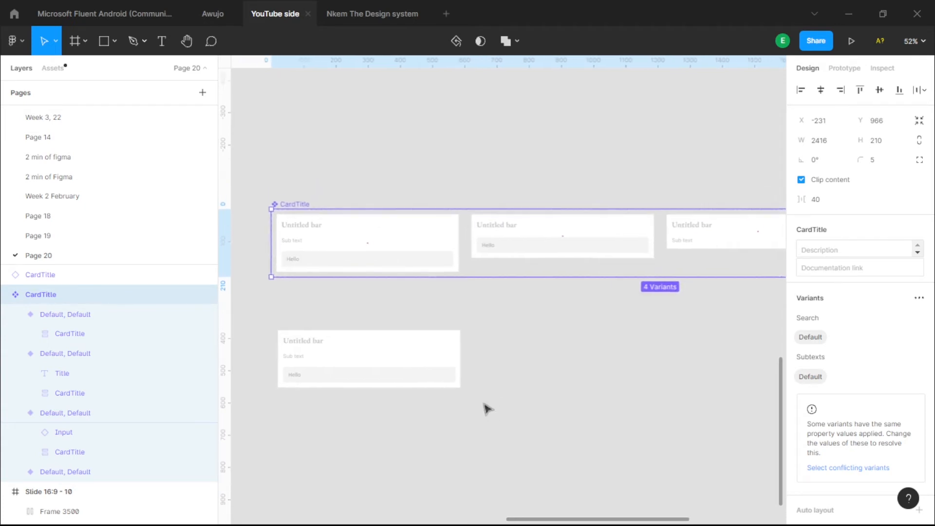
scroll(467, 385, "left", 3)
scroll(467, 385, "down", 2)
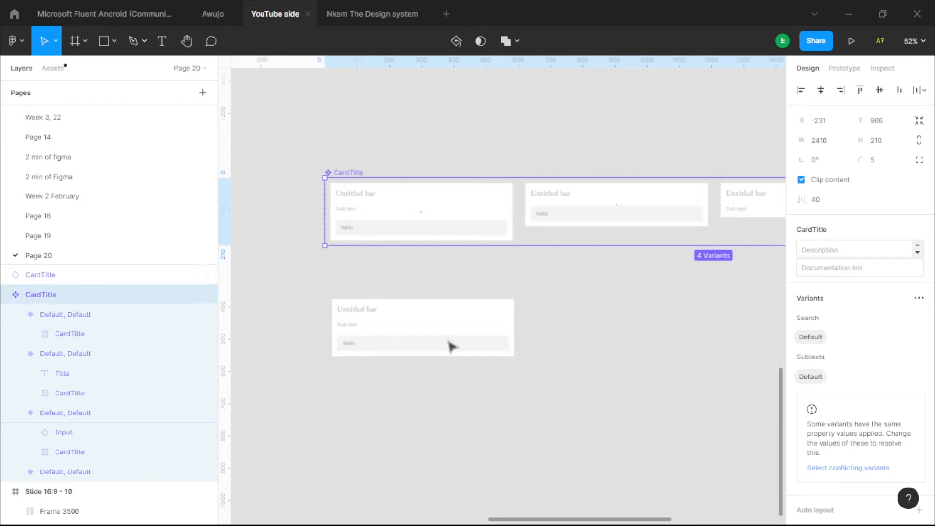
Step: Examine which values the Search property offers on the CardTitle instance below the component set
left_click(448, 346)
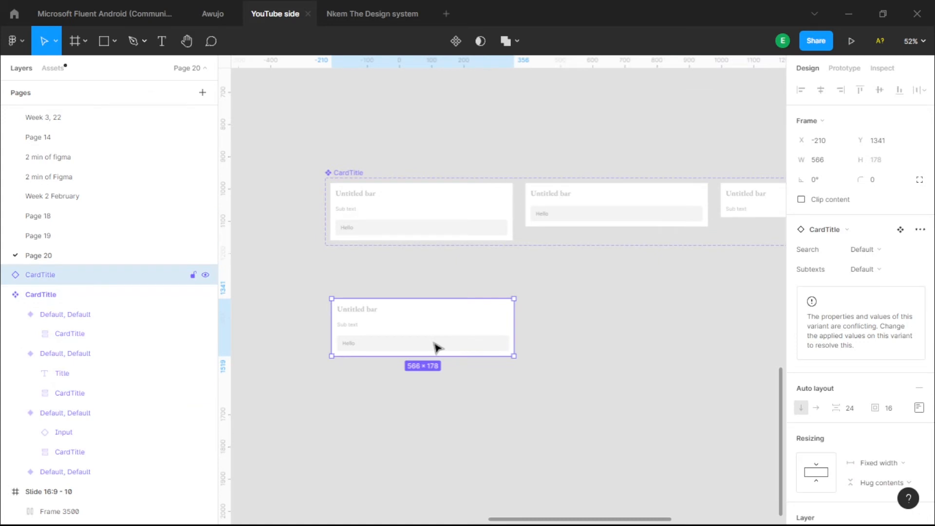
left_click(899, 246)
left_click(653, 343)
scroll(541, 480, "left", 2)
scroll(541, 480, "up", 1)
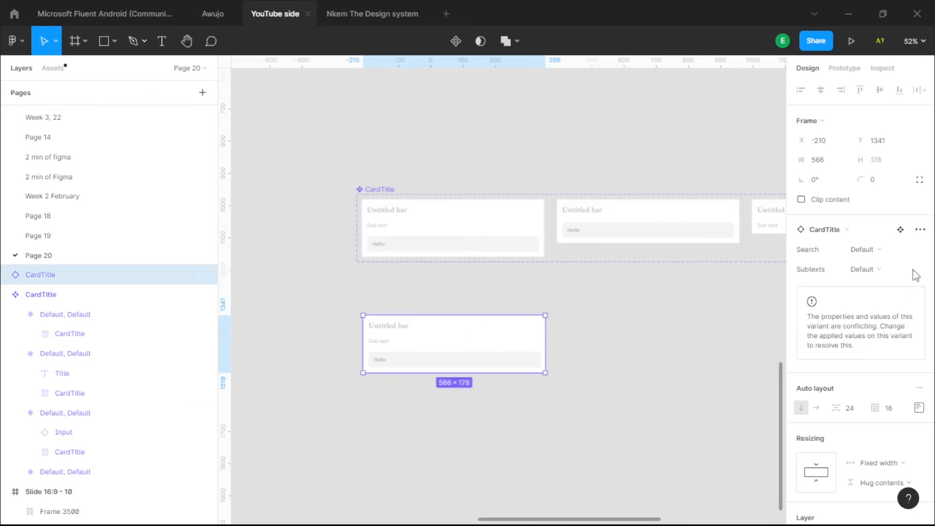
left_click(906, 249)
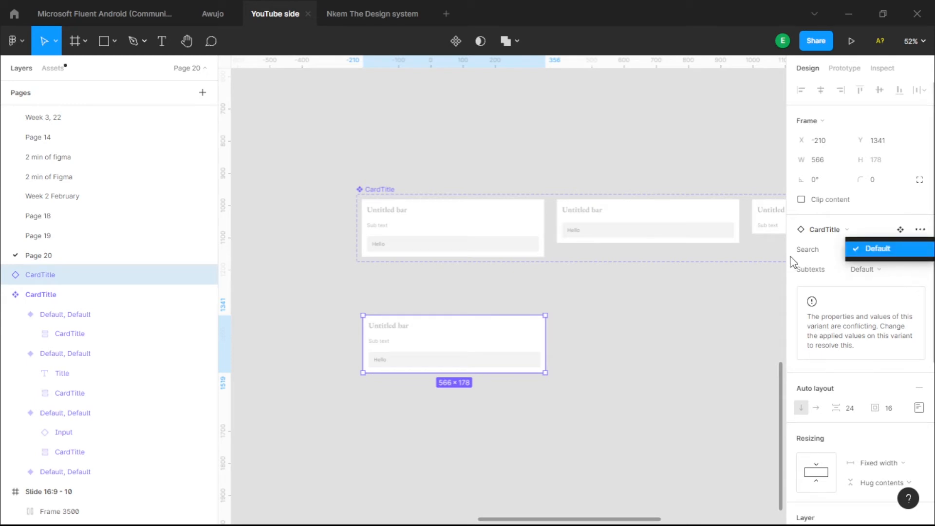
left_click(884, 246)
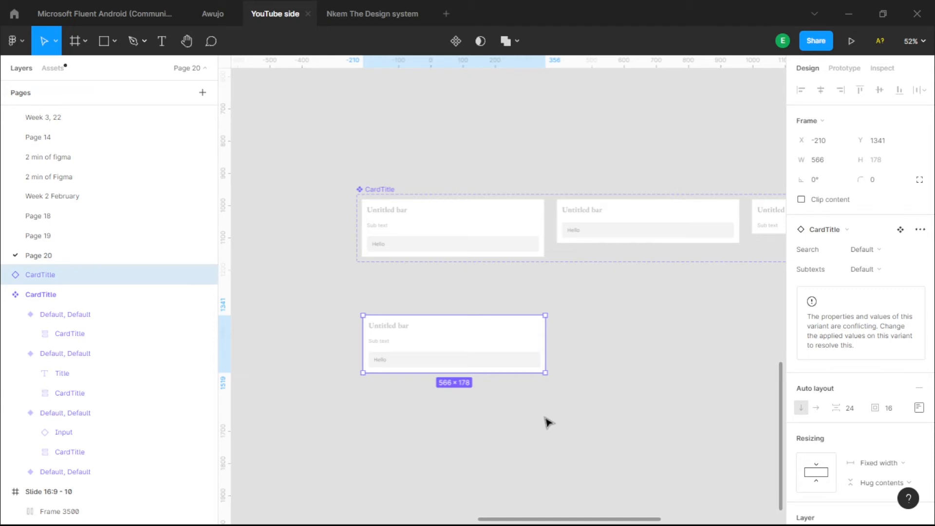
Step: Test the search bar and Sub text toggles on the instance of the earlier, finished CardTitle set by switching both off and on
scroll(479, 388, "down", 4)
left_click_drag(509, 231, 499, 340)
key("shift+2")
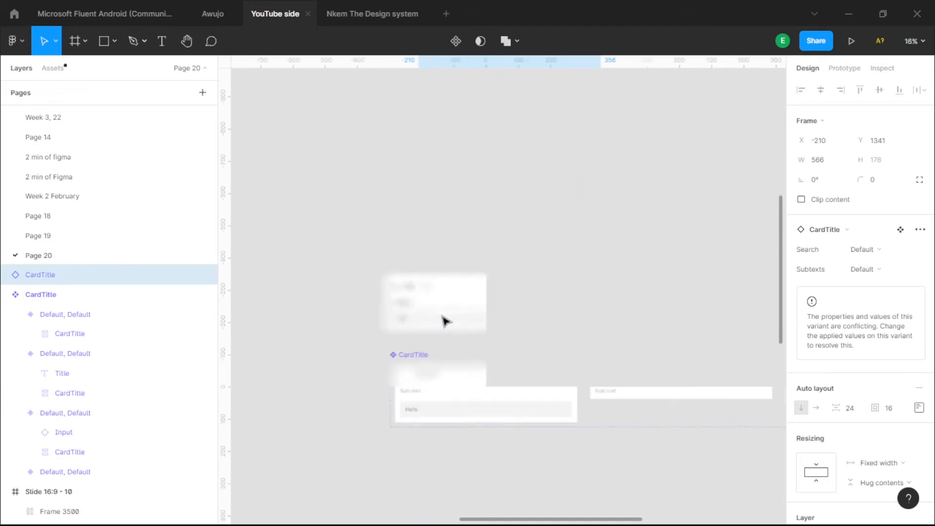
left_click(858, 250)
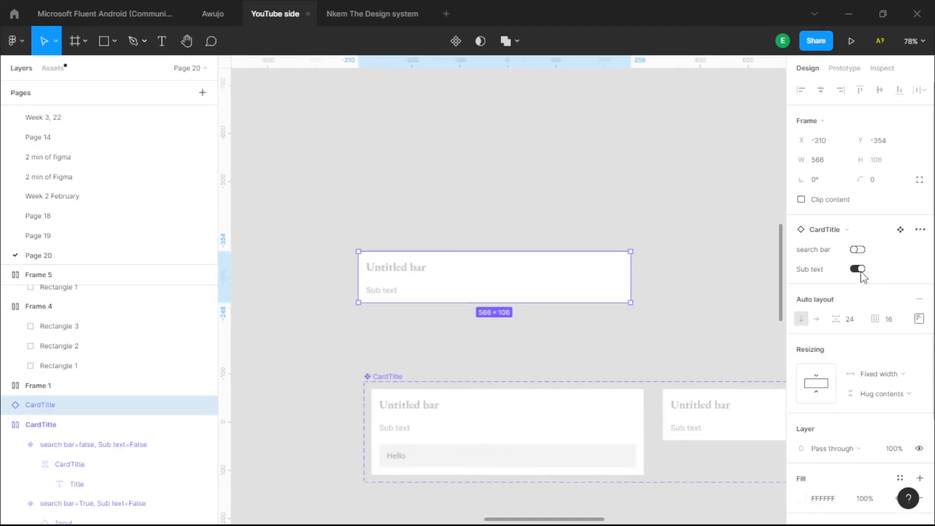
left_click(859, 269)
left_click(858, 250)
left_click(860, 269)
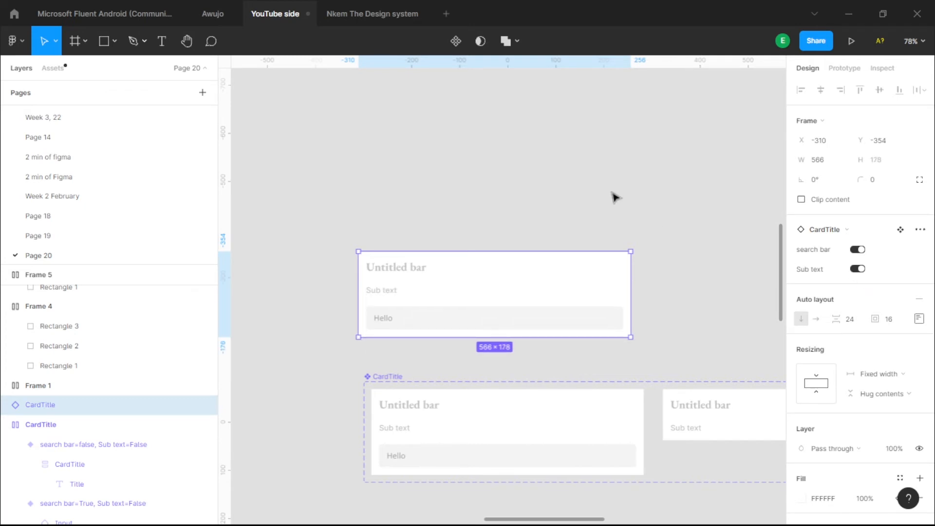
Step: Compare the Search and Subtexts values of the new set's first CardTitle variant with those of the instance below it
scroll(609, 204, "down", 12)
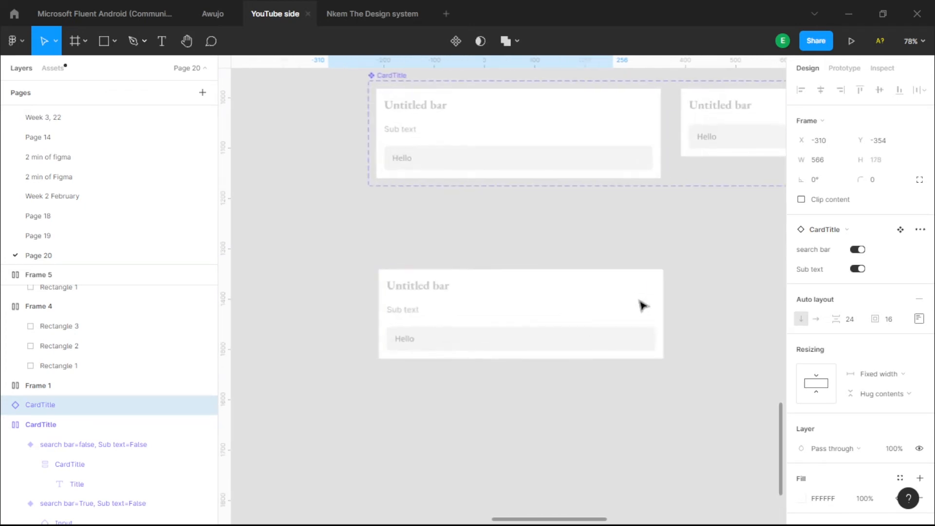
scroll(609, 299, "up", 3)
scroll(526, 287, "up", 3)
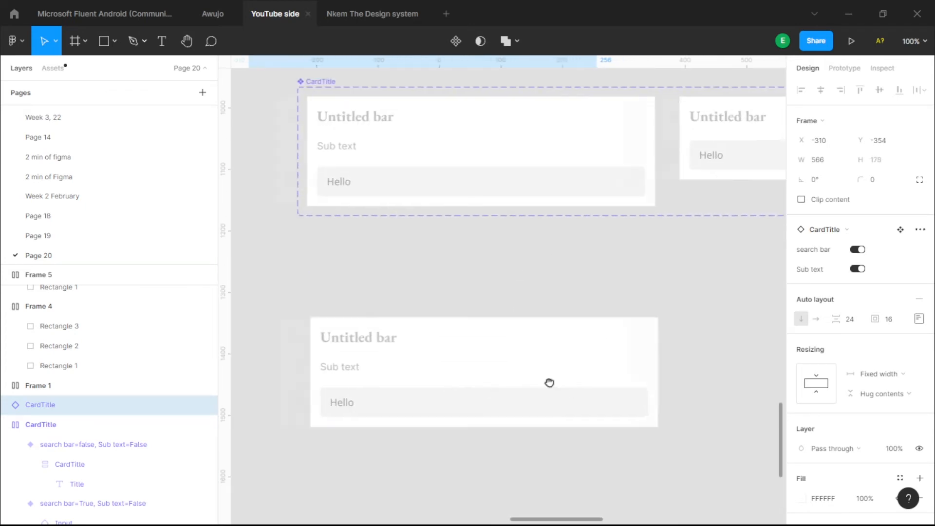
scroll(639, 386, "right", 3)
scroll(672, 366, "up", 2)
left_click(387, 206)
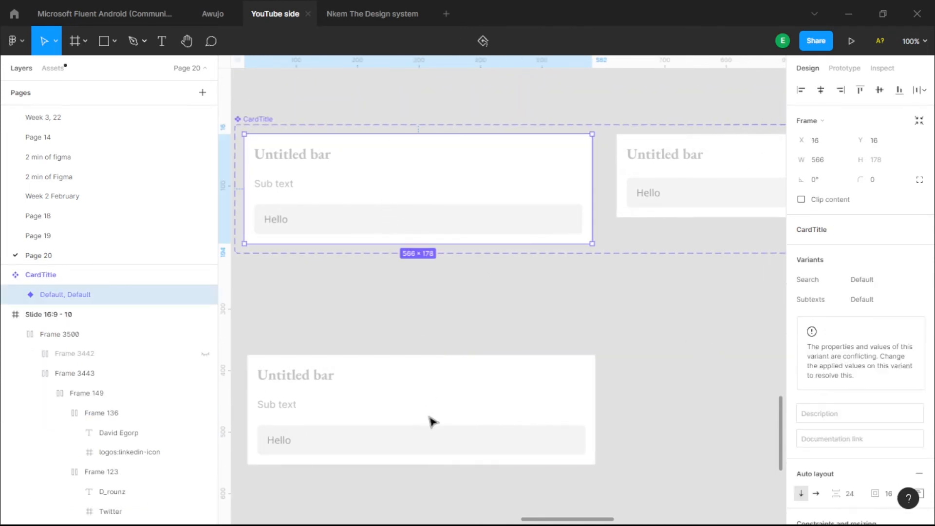
left_click(428, 420)
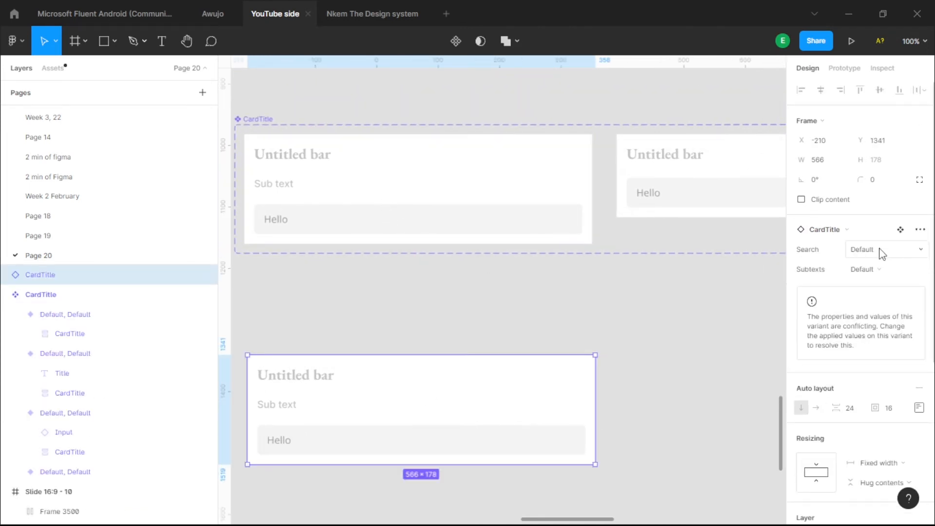
left_click(576, 306)
scroll(576, 306, "down", 2)
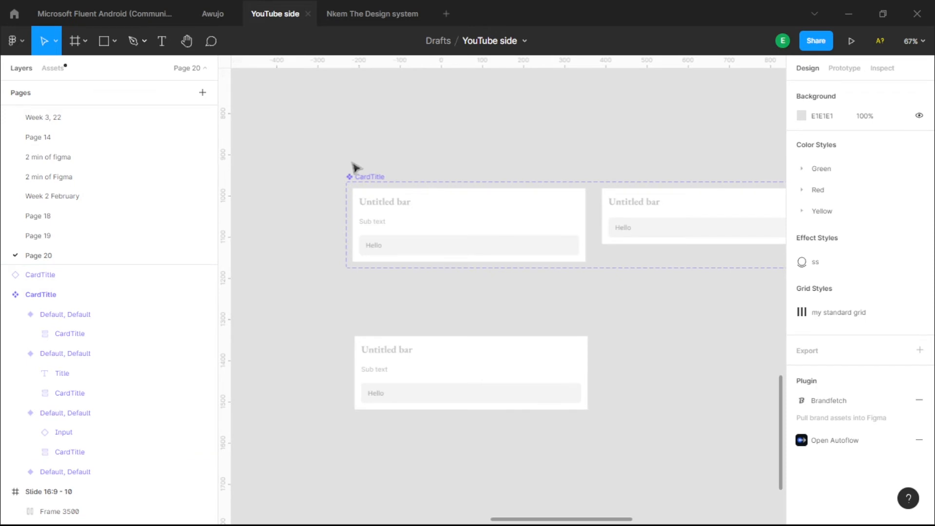
Step: Rename the CardTitle component set's Search variant property as Search bar
left_click(358, 178)
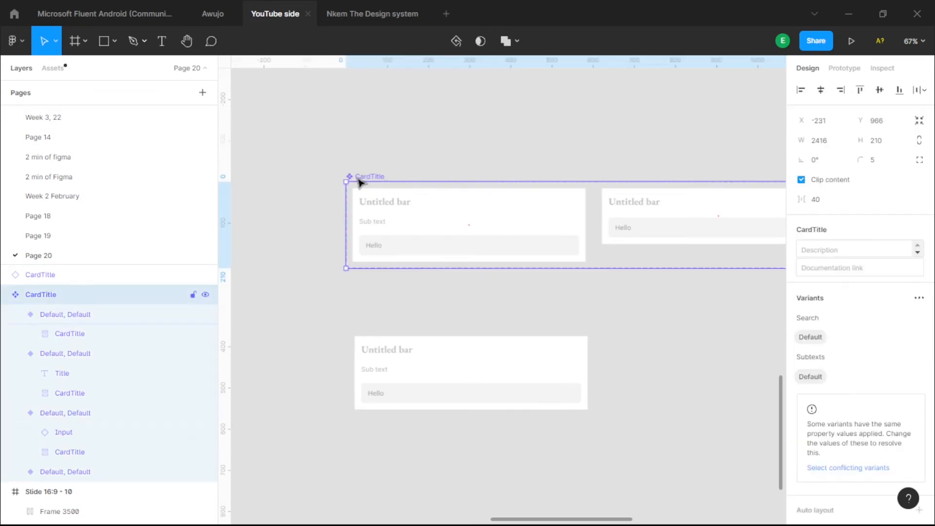
double_click(814, 318)
left_click(845, 322)
type("bar")
key("Return")
Step: Rename the Default value of the Search bar property as True for the whole CardTitle set
double_click(810, 337)
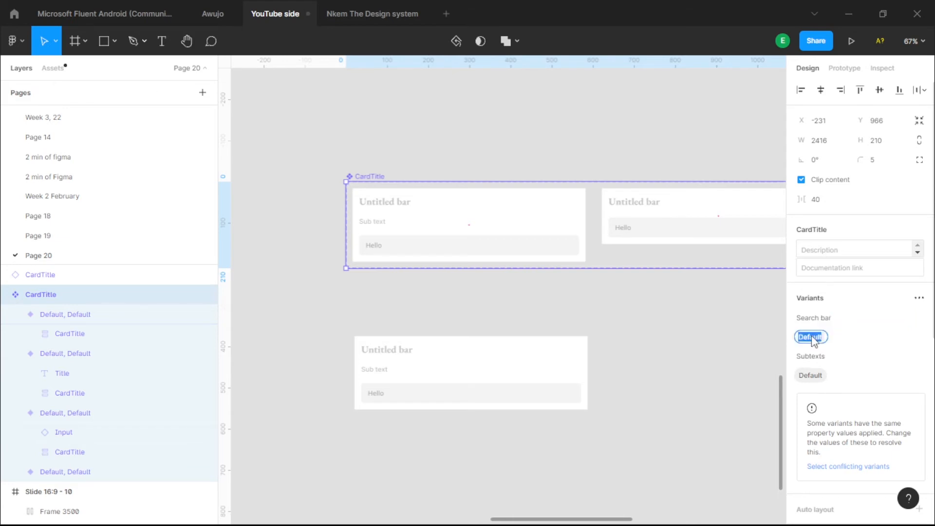
type("TRue")
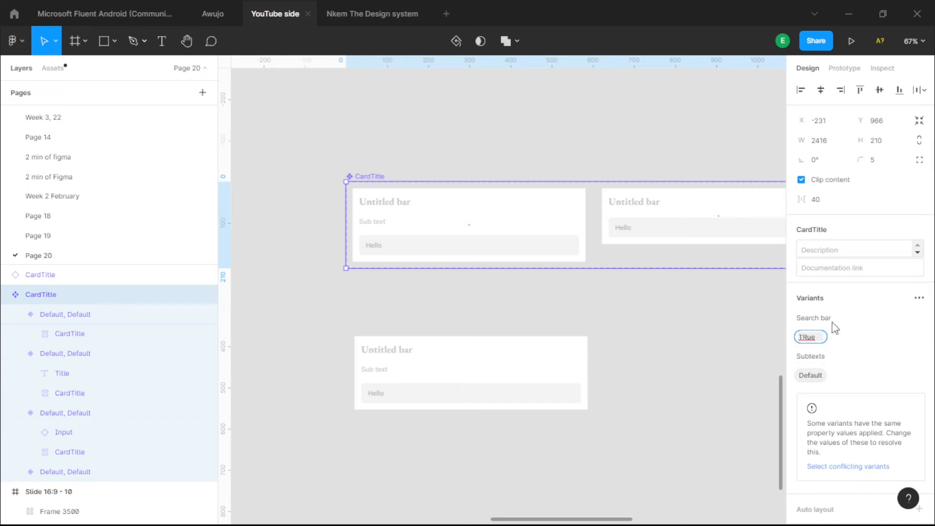
key("BackSpace")
key("BackSpace")
key("BackSpace")
type("rue")
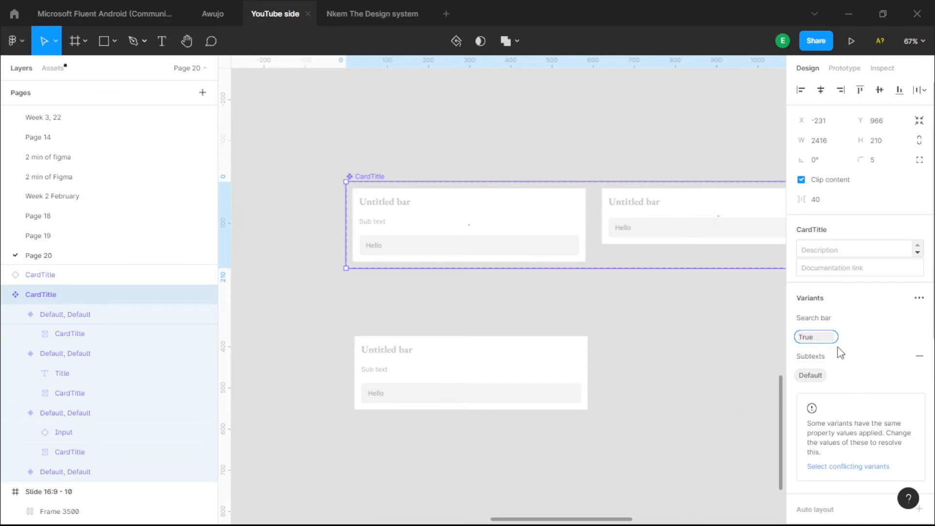
key("Return")
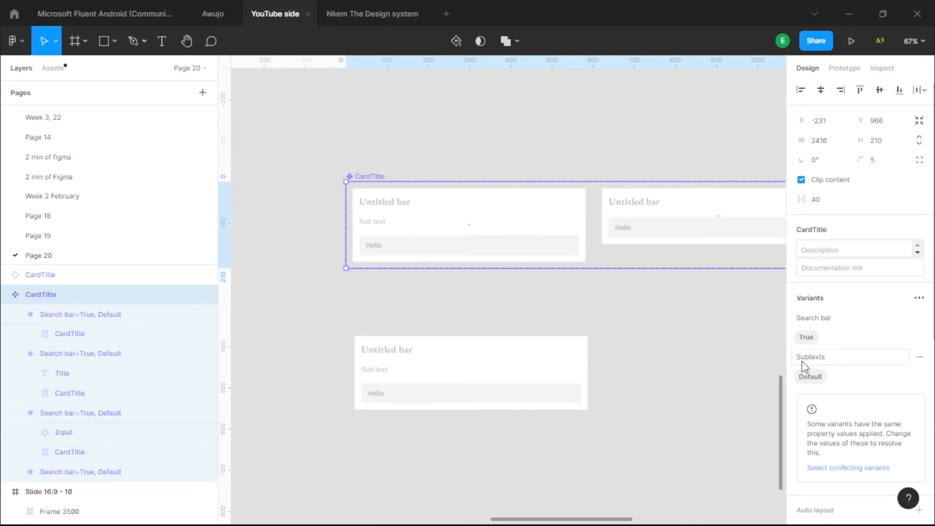
Step: Rename the Default value of the Subtexts property as True for the whole CardTitle set
double_click(809, 376)
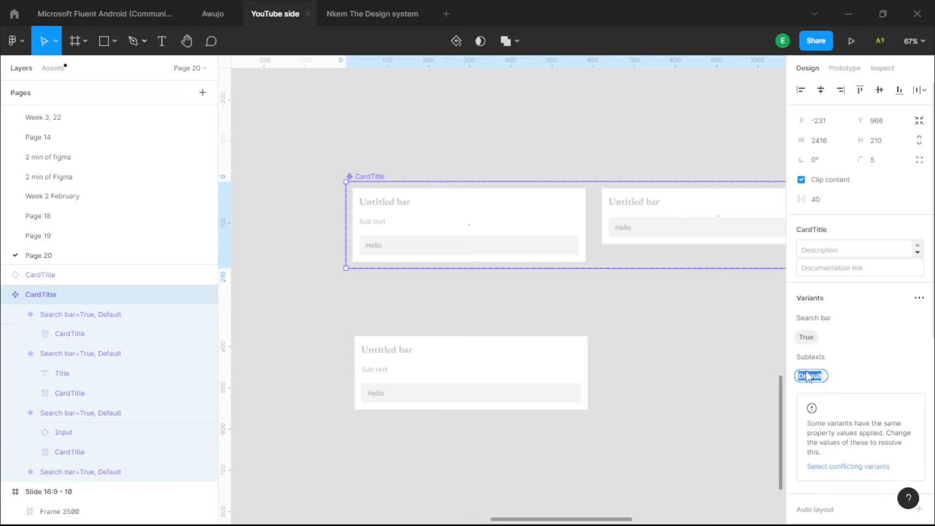
type("TRUE")
double_click(809, 379)
type("True")
left_click(715, 370)
scroll(684, 357, "right", 2)
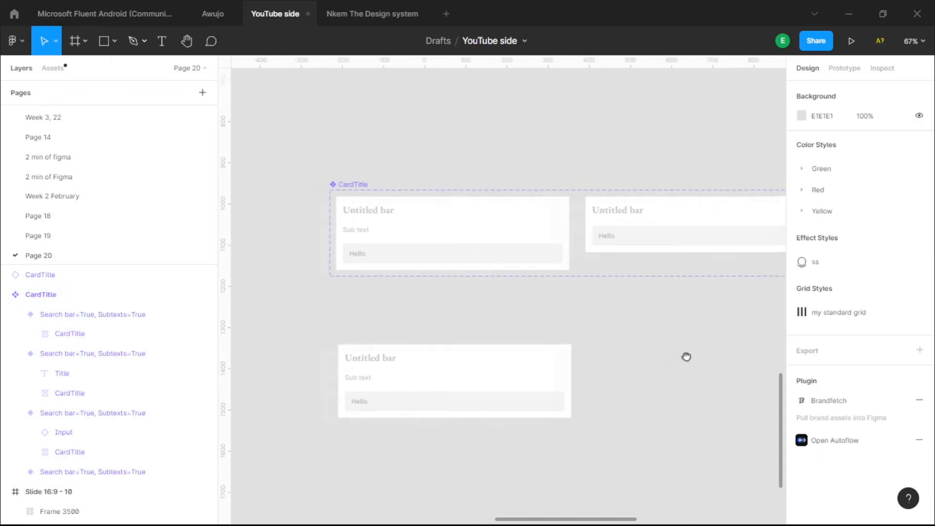
Step: Check the first CardTitle variant for the Sub text and the search input that its property values describe
left_click(451, 227)
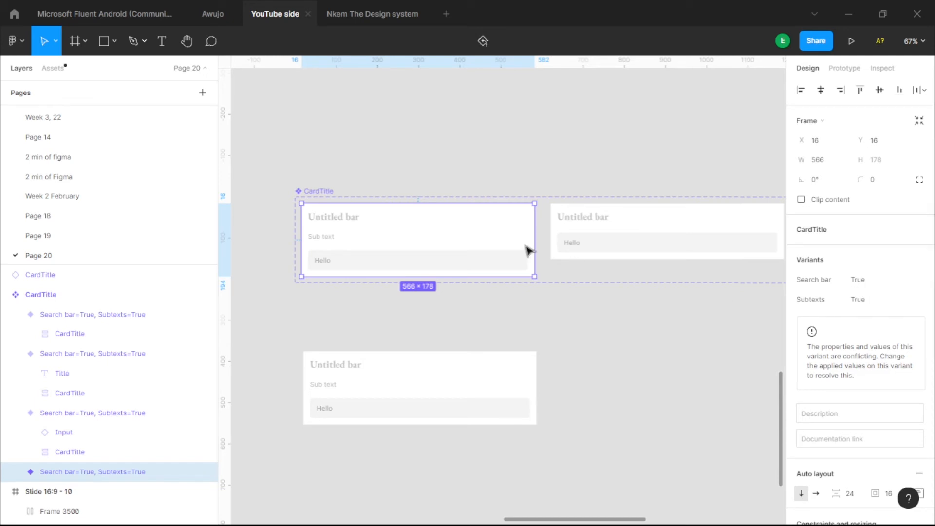
scroll(313, 242, "up", 5)
left_click(356, 234)
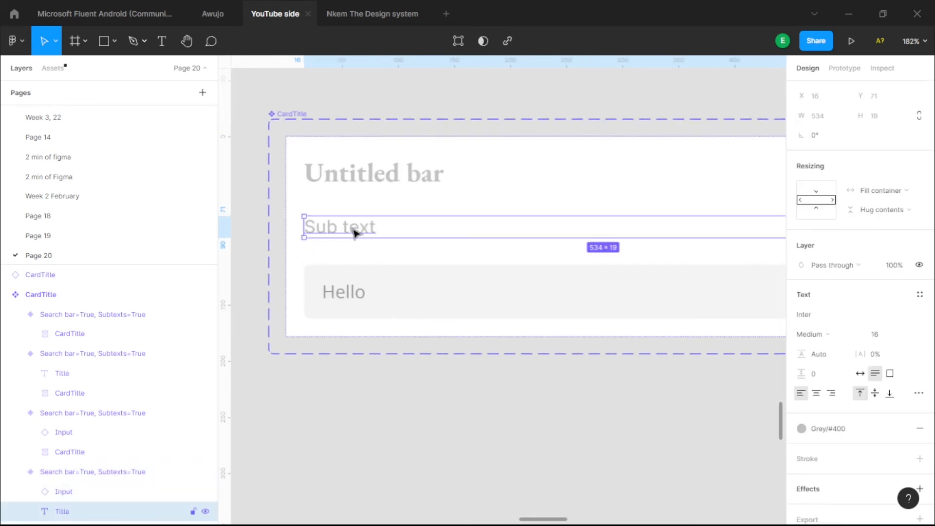
scroll(355, 233, "down", 2)
left_click(378, 281)
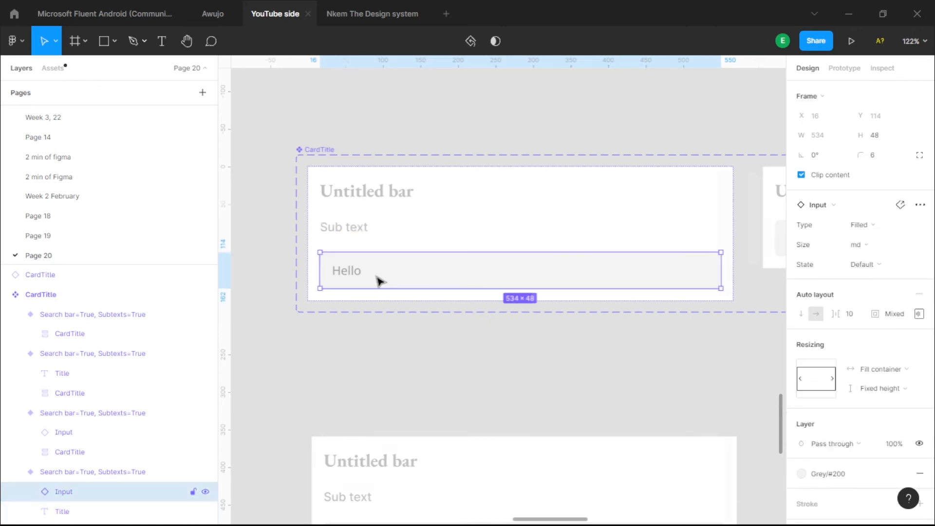
Step: Set the Subtexts value of the second CardTitle variant, which has only a title and search input, to False
scroll(591, 309, "down", 3)
scroll(539, 303, "right", 3)
scroll(603, 257, "up", 5)
left_click(672, 246)
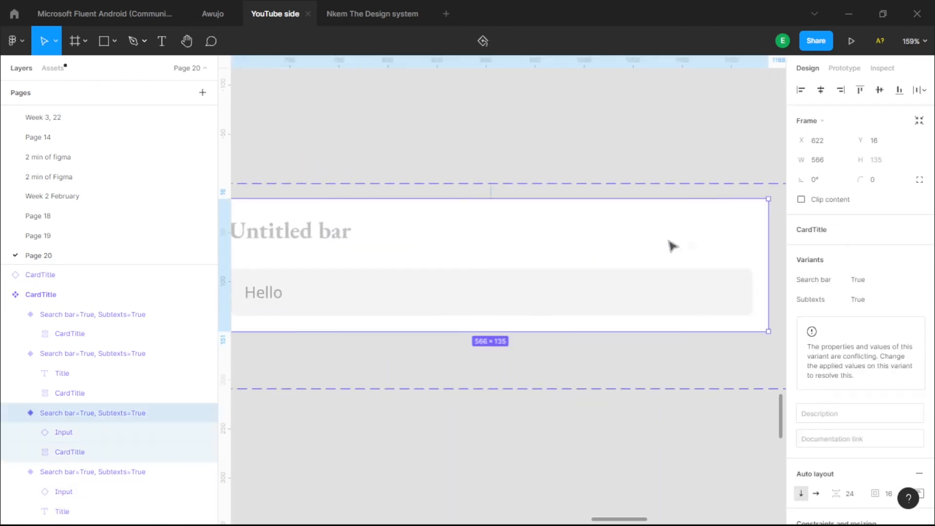
scroll(672, 246, "down", 3)
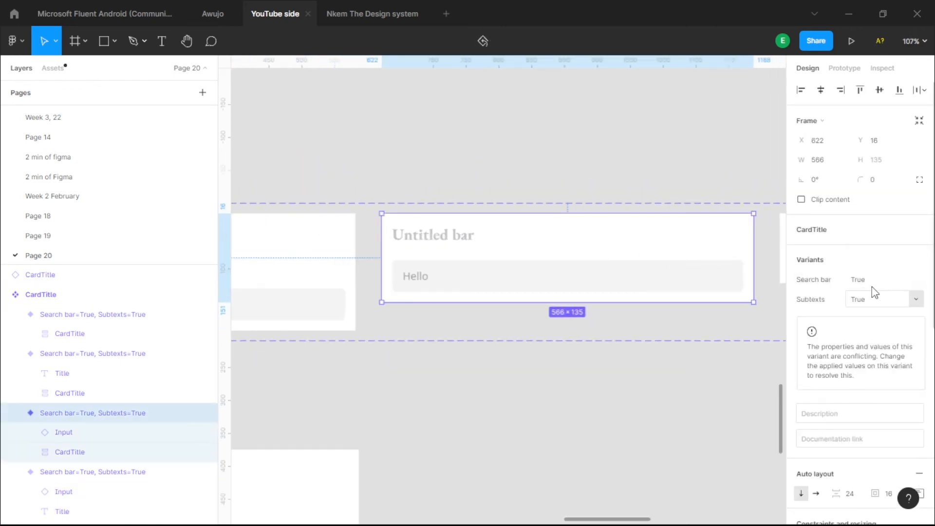
left_click(867, 301)
type("False")
left_click(440, 156)
scroll(440, 156, "down", 3)
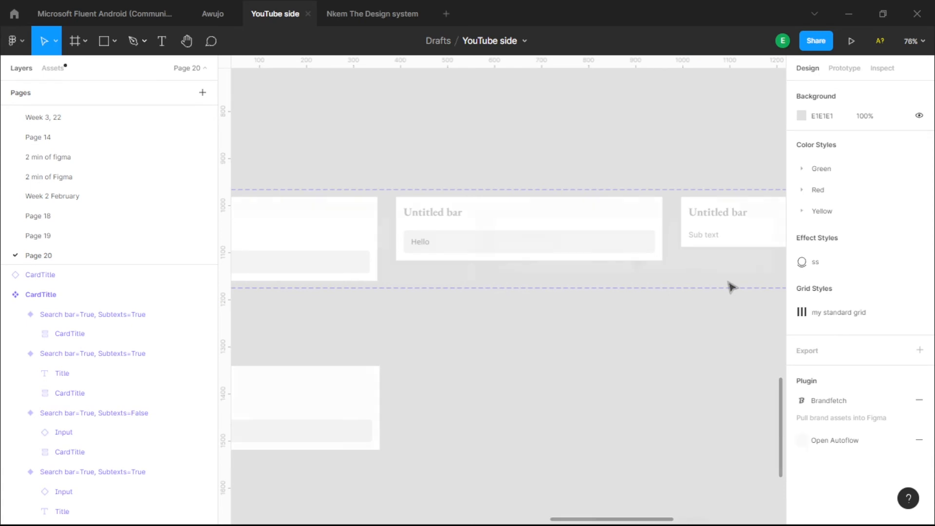
Step: Set the Search bar value of the third CardTitle variant, which has only a title and Sub text, to False
scroll(732, 287, "up", 2)
left_click(653, 261)
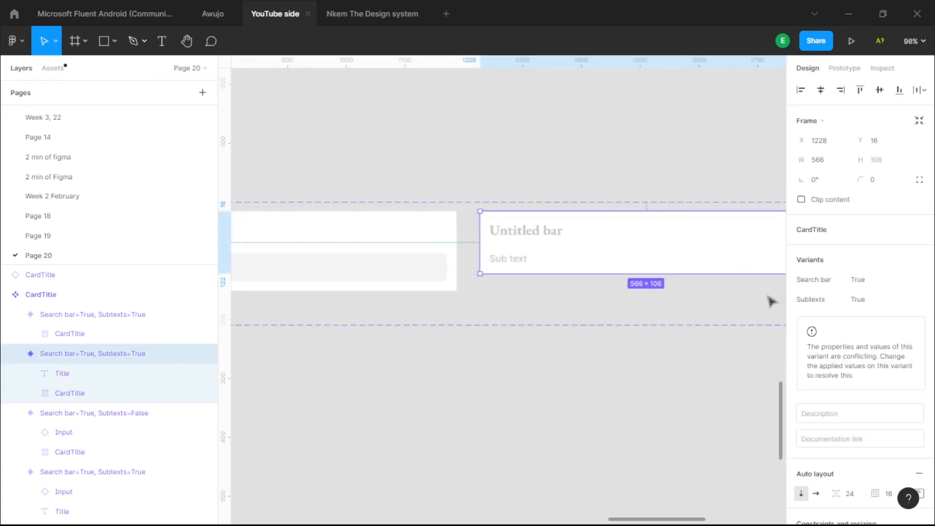
left_click(856, 280)
left_click(865, 299)
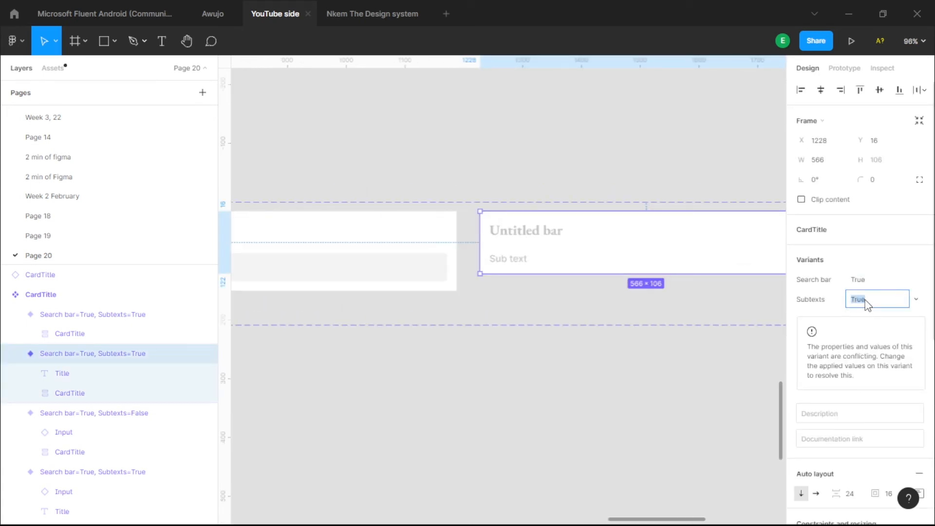
left_click(858, 281)
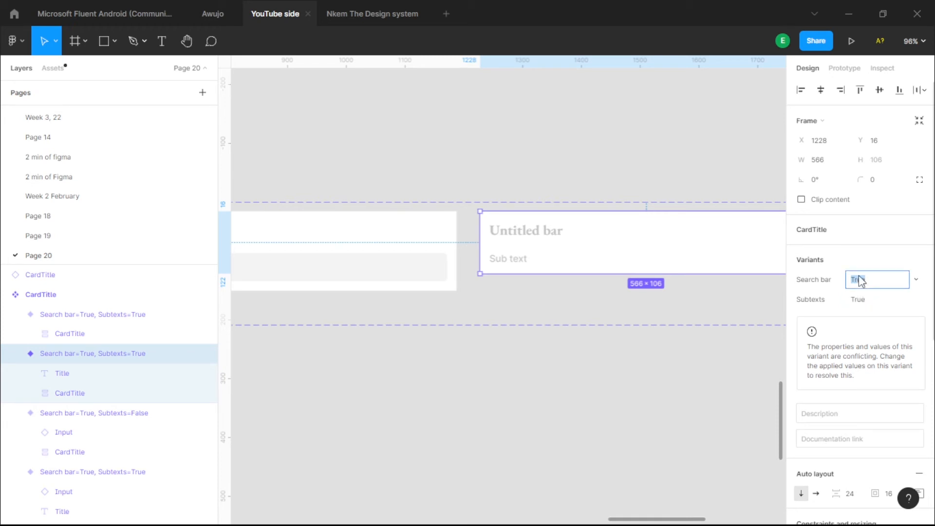
type("False")
left_click(651, 393)
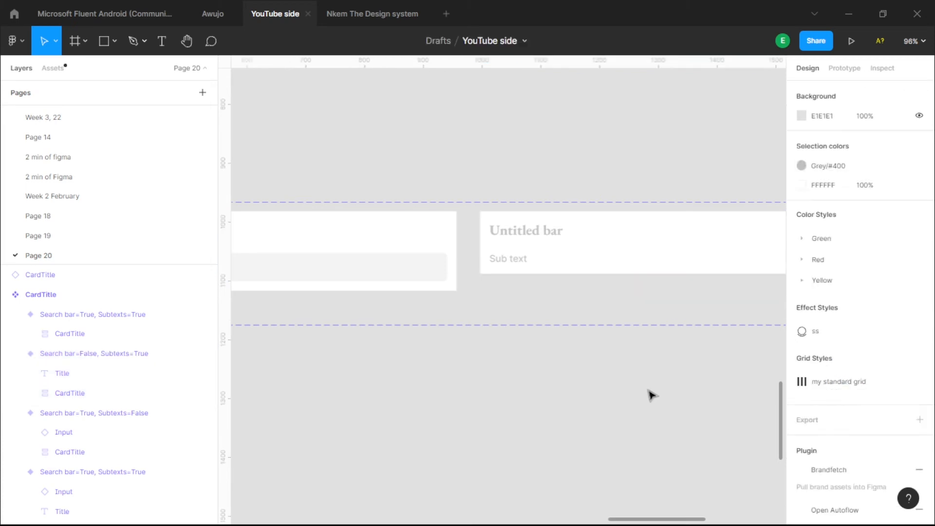
Step: Set both the Search bar and Subtexts values of the fourth CardTitle variant, which has only a title, to False
key("shift+1")
scroll(699, 266, "right", 2)
scroll(621, 261, "up", 5)
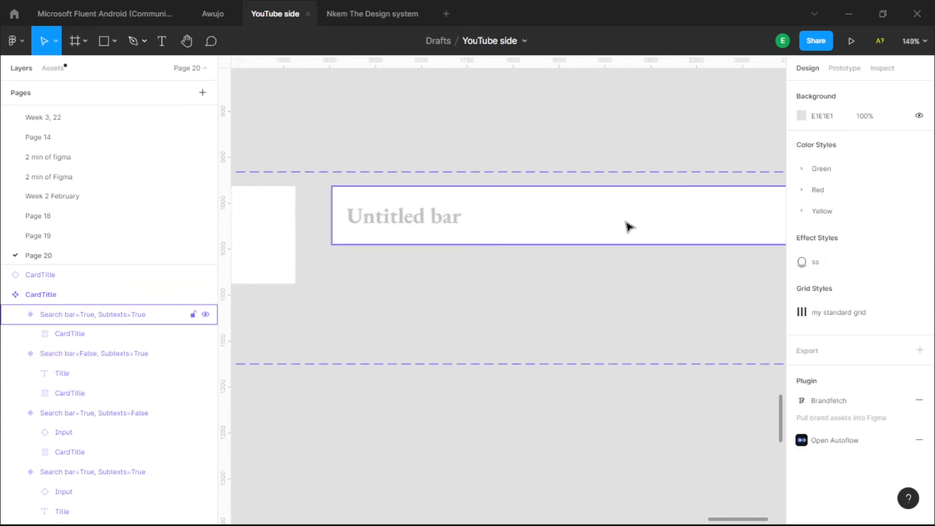
left_click(628, 227)
left_click(866, 287)
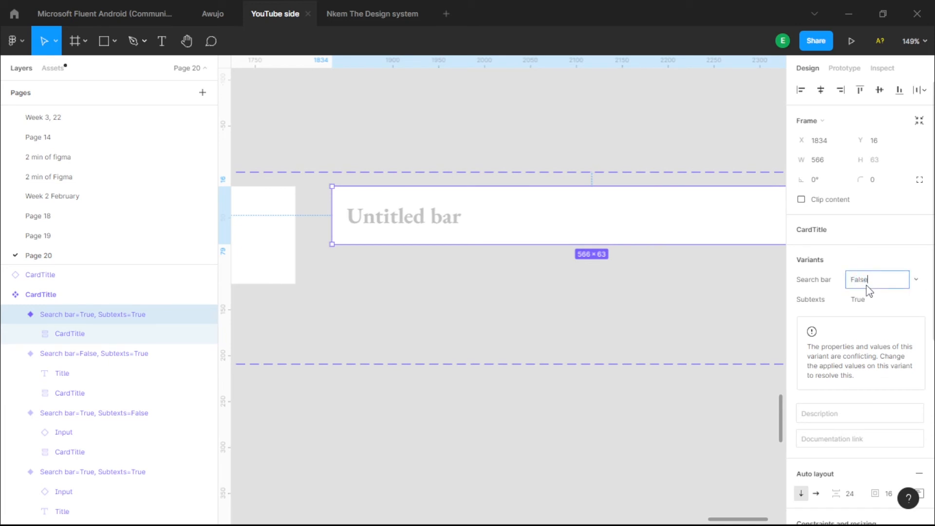
left_click(896, 299)
left_click(917, 300)
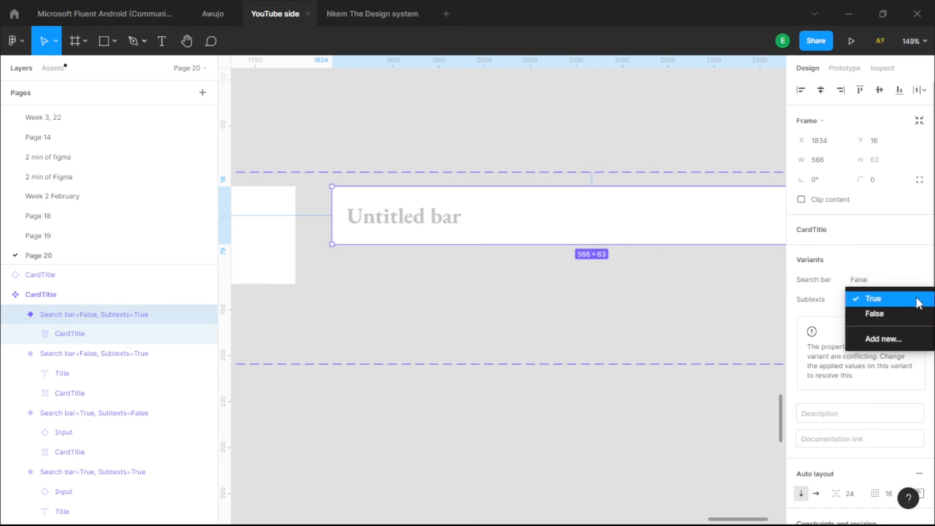
left_click(899, 314)
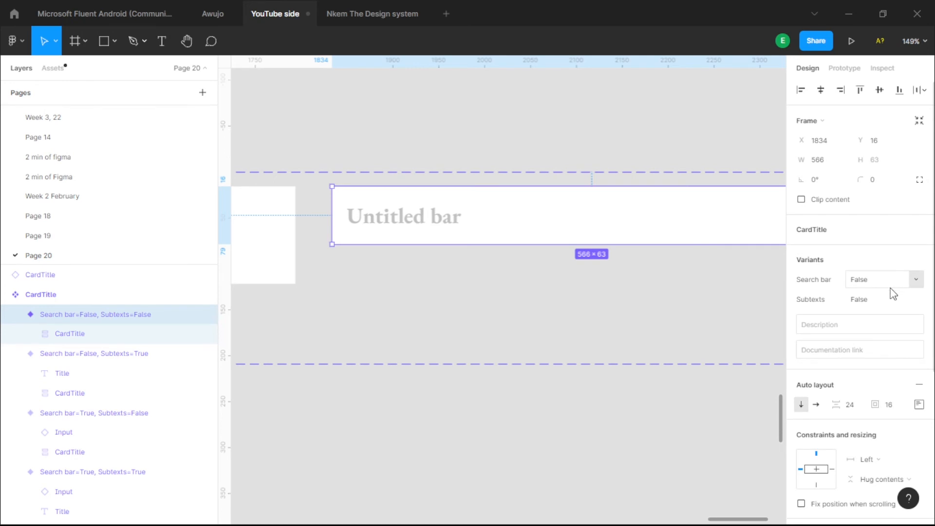
left_click(672, 319)
Step: Test the CardTitle instance below the component set by switching its Search bar and Subtexts properties off and back on
scroll(680, 222, "down", 10)
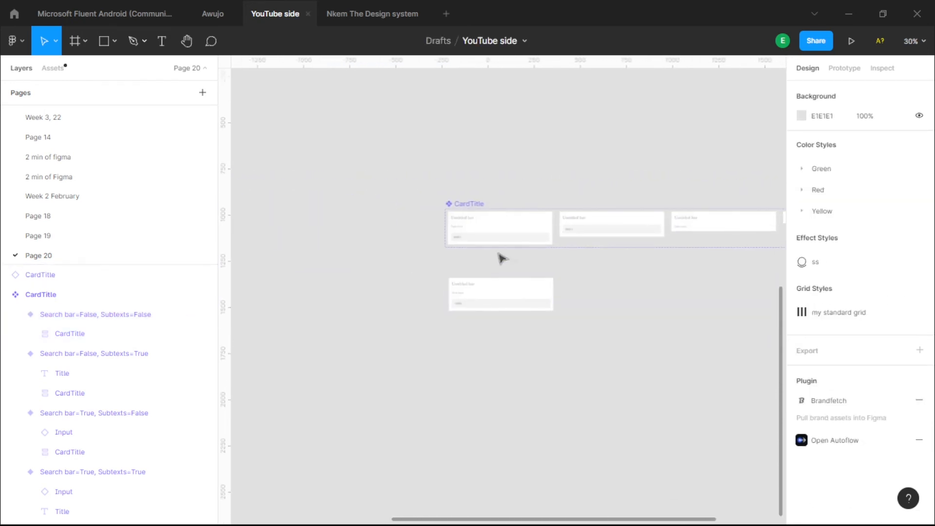
scroll(502, 258, "up", 2)
left_click(501, 318)
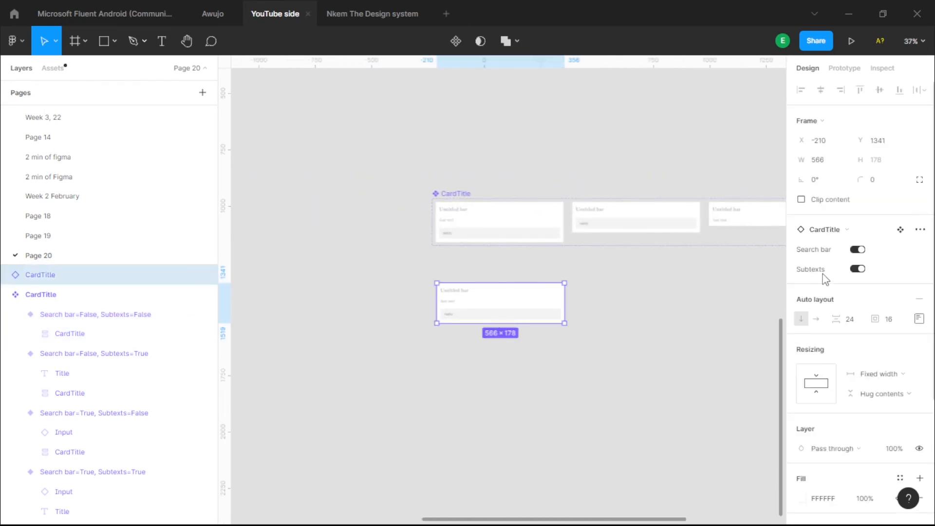
scroll(493, 305, "up", 3)
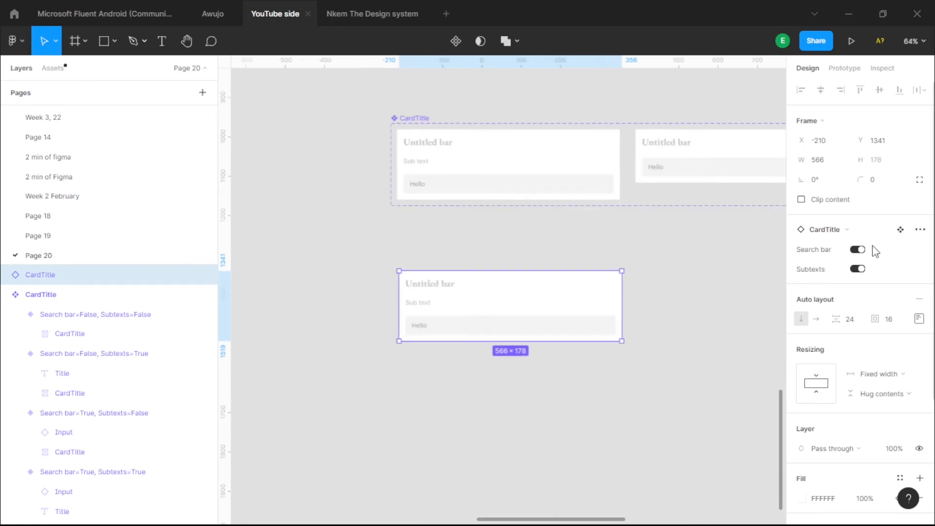
left_click(859, 249)
left_click(859, 270)
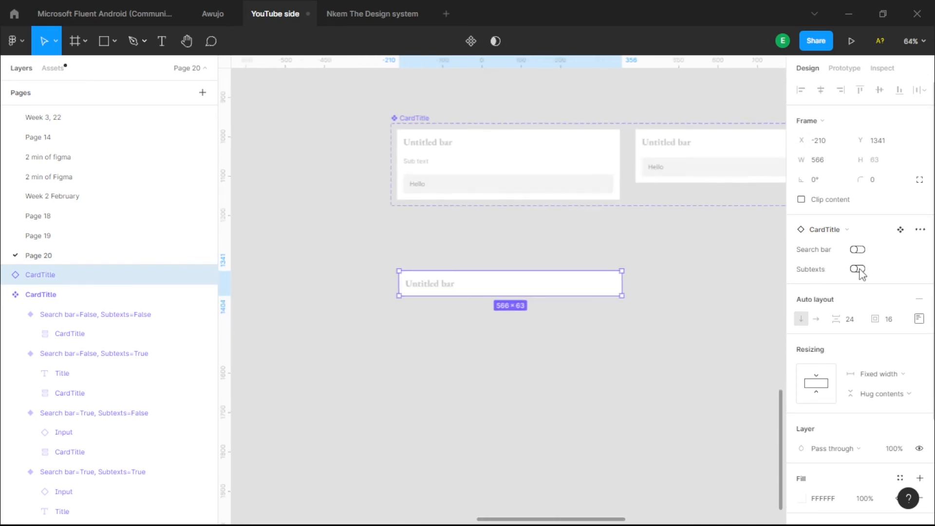
left_click(859, 251)
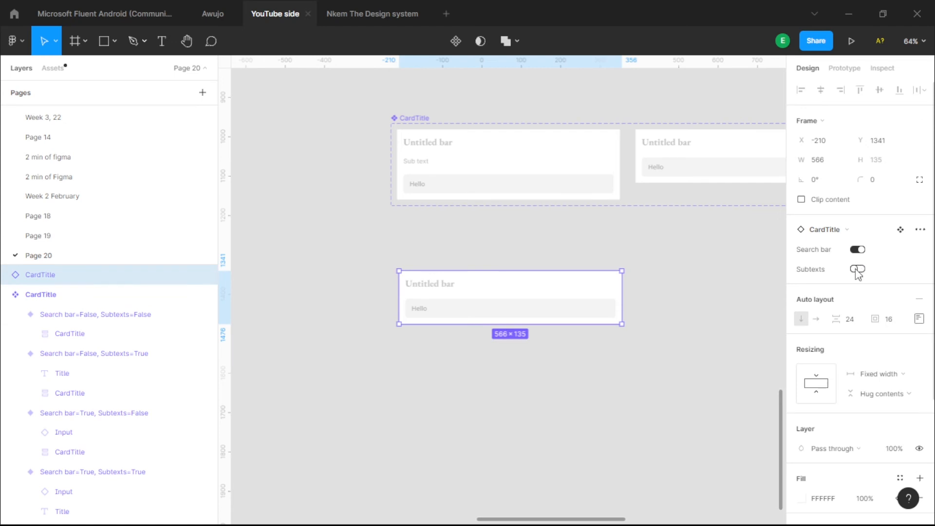
left_click(858, 270)
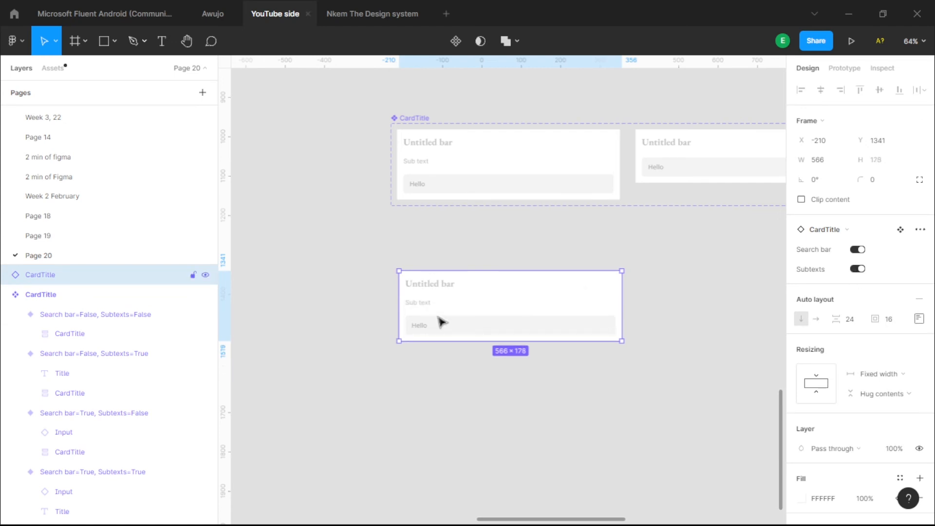
scroll(619, 356, "right", 2)
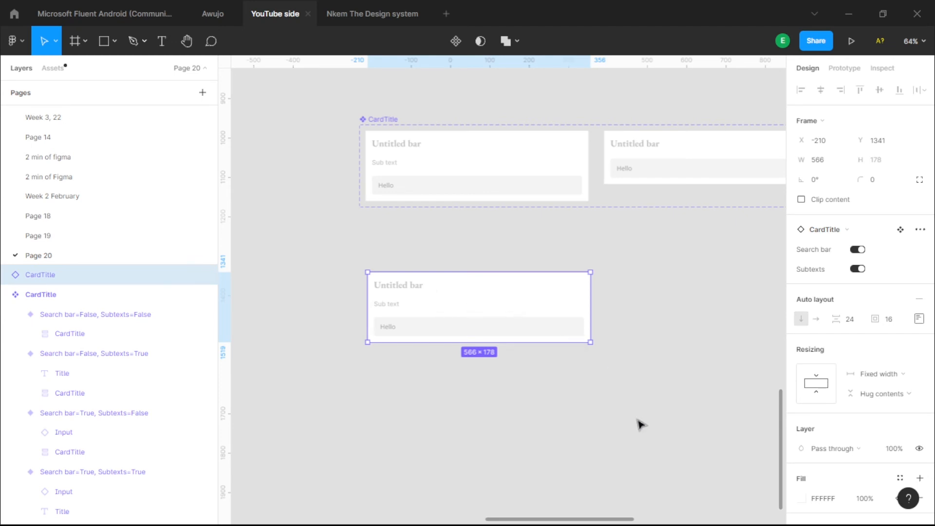
left_click(649, 347)
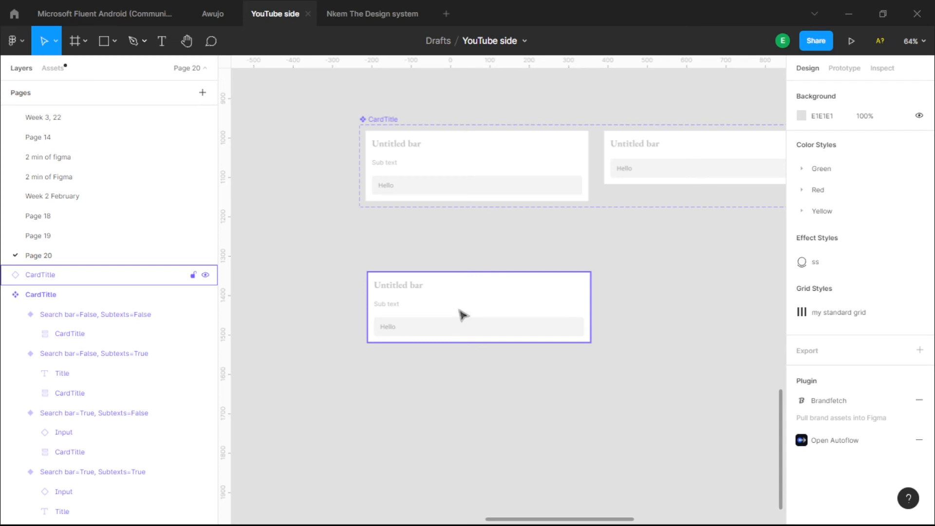
Step: Resize the CardTitle instance below the component set to about 1510 px wide and 172 px high
left_click(475, 314)
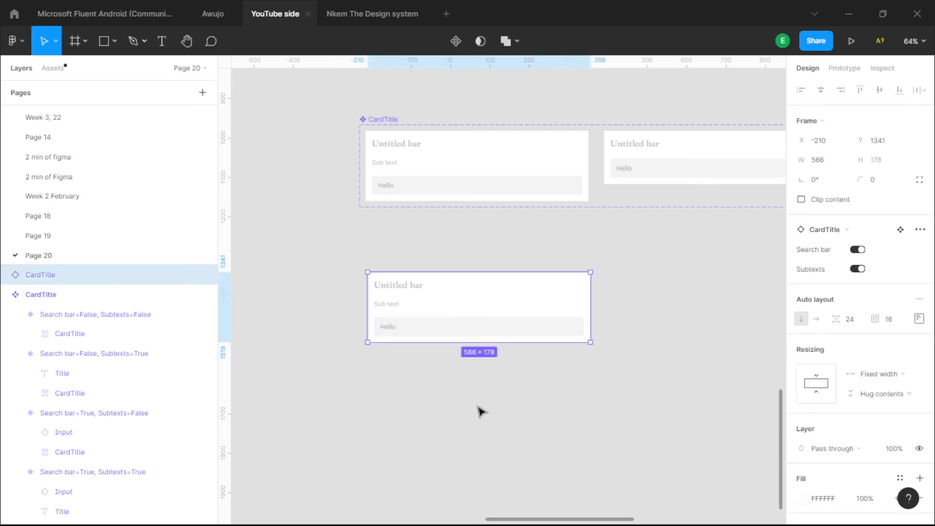
left_click_drag(513, 342, 514, 340)
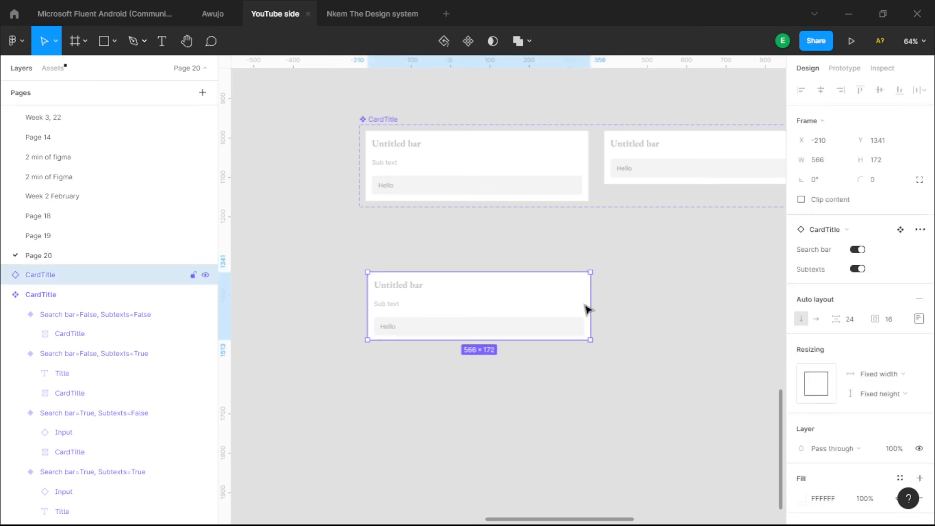
left_click_drag(587, 309, 712, 319)
scroll(484, 320, "down", 5)
scroll(485, 319, "up", 5)
scroll(537, 324, "down", 4)
left_click(679, 384)
scroll(602, 365, "right", 3)
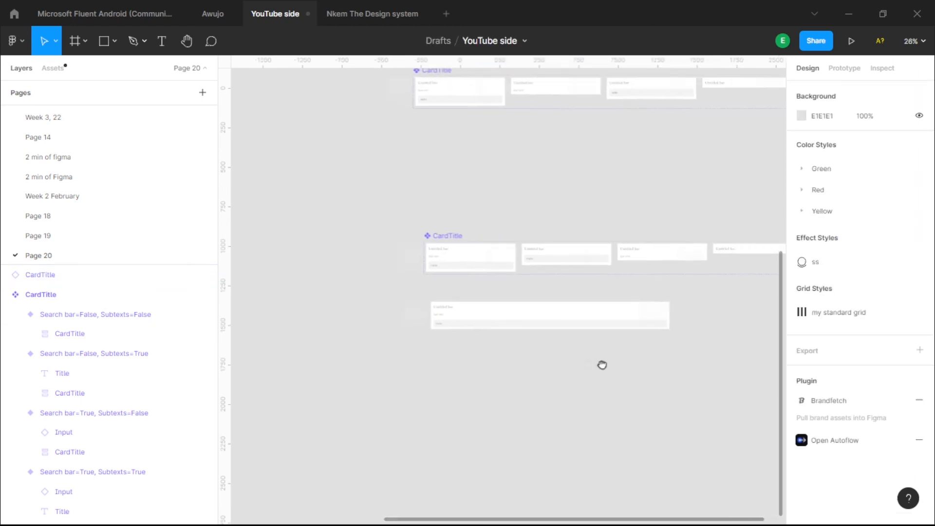
Step: Toggle the Subtexts property of the widened CardTitle instance to test it at the new size
left_click(440, 320)
scroll(442, 300, "up", 3)
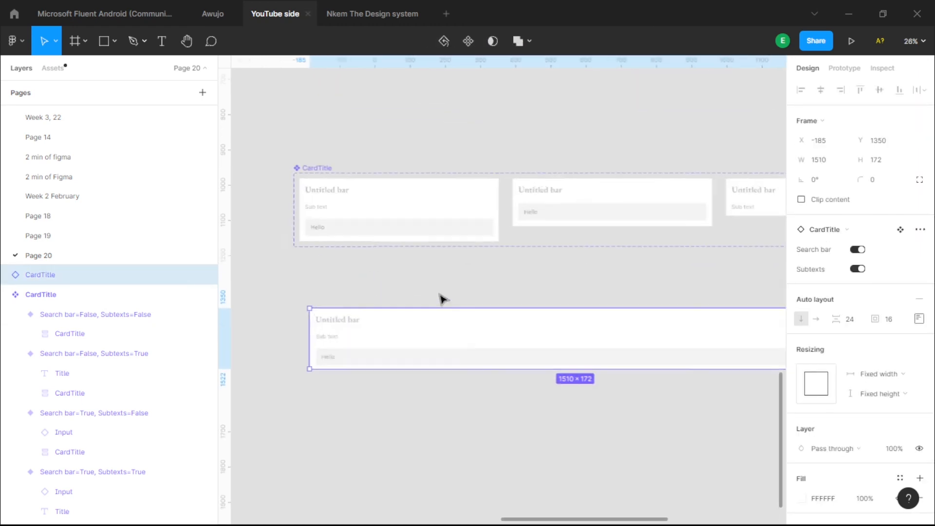
scroll(561, 319, "down", 2)
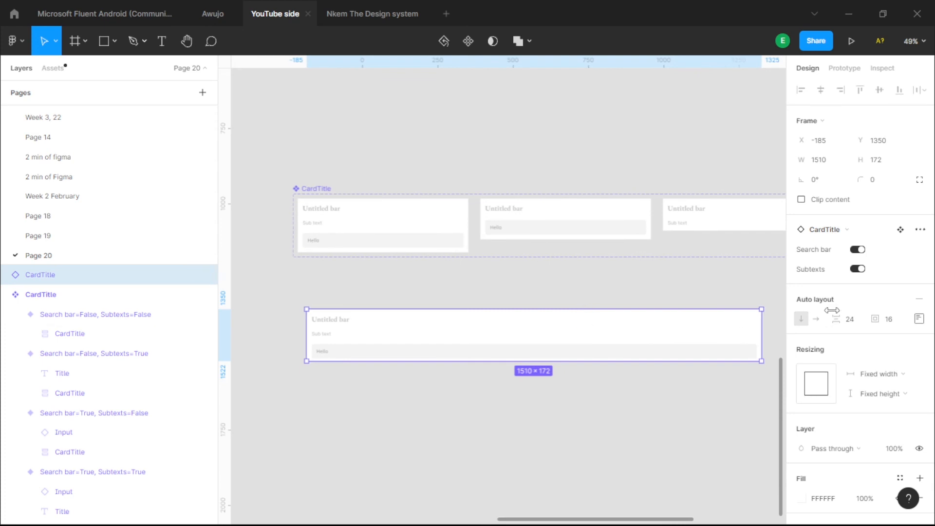
left_click(857, 269)
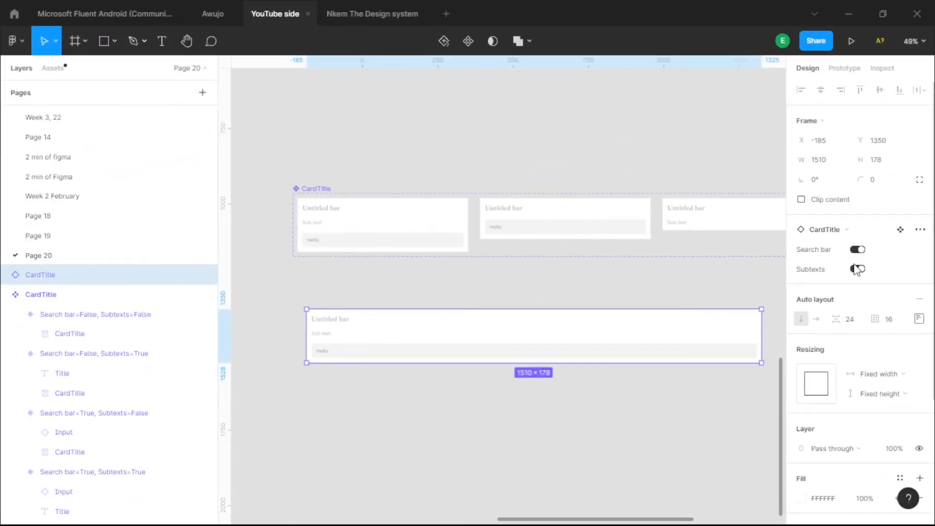